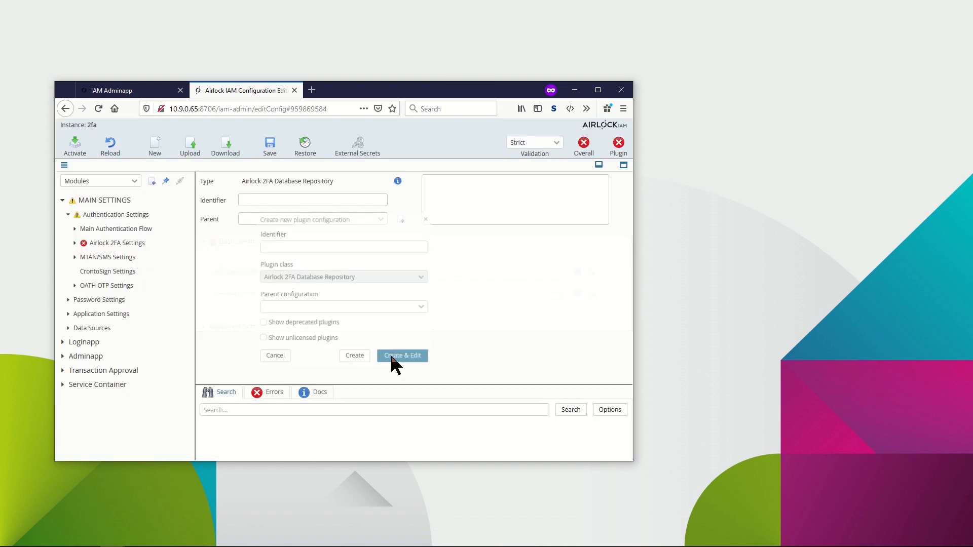
Set the repository's SQL data source to the JDBC MariaDB localhost connection pool and storage encryption to Storage Encryption Configuration.
{"action": "left_click", "coordinate": [560, 274]}
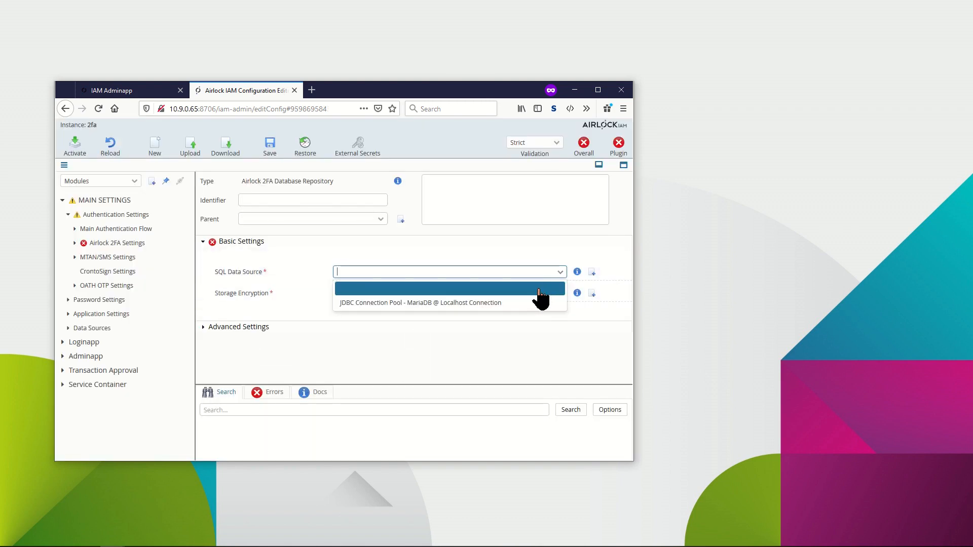
{"action": "left_click", "coordinate": [529, 301]}
{"action": "left_click", "coordinate": [561, 295]}
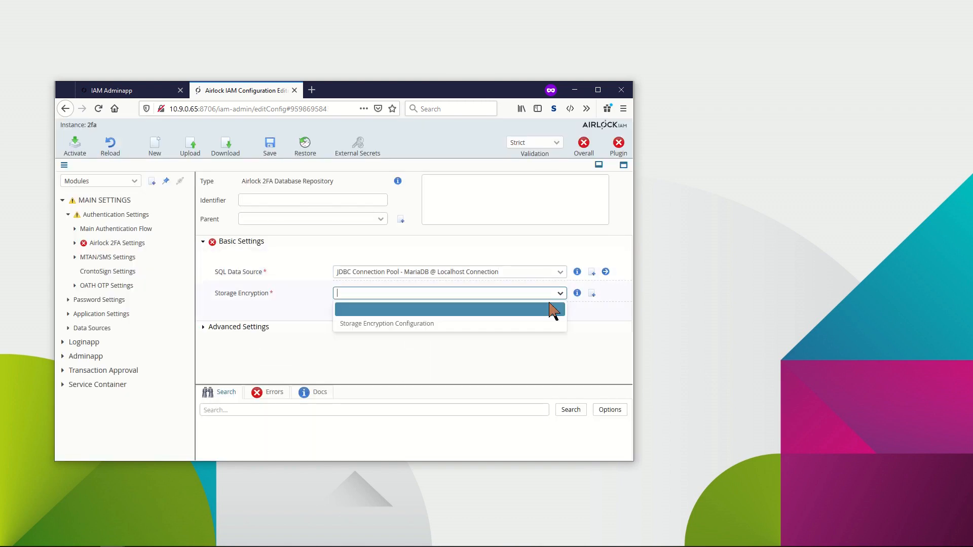
{"action": "left_click", "coordinate": [495, 328]}
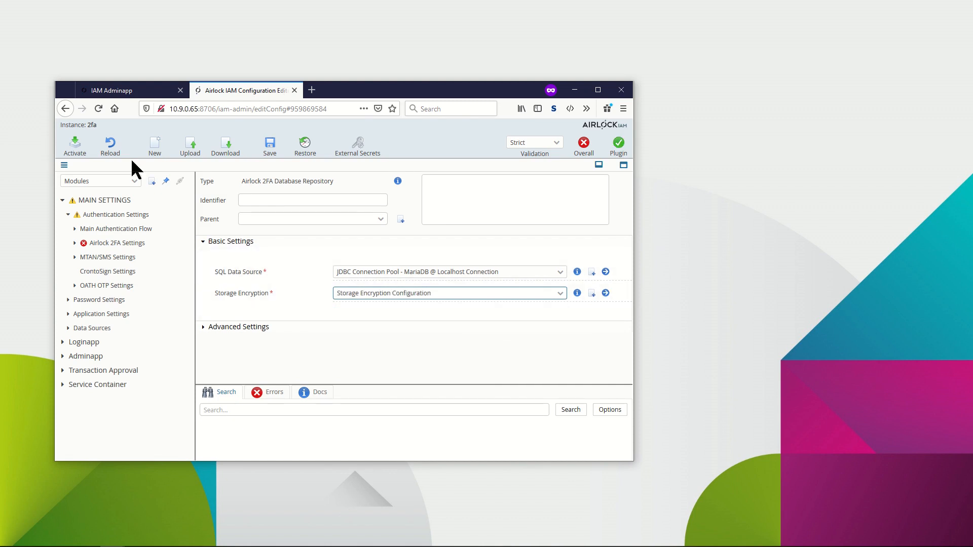
Return to the Airlock 2FA settings and create a new Futurae Server configuration for it.
{"action": "left_click", "coordinate": [69, 112]}
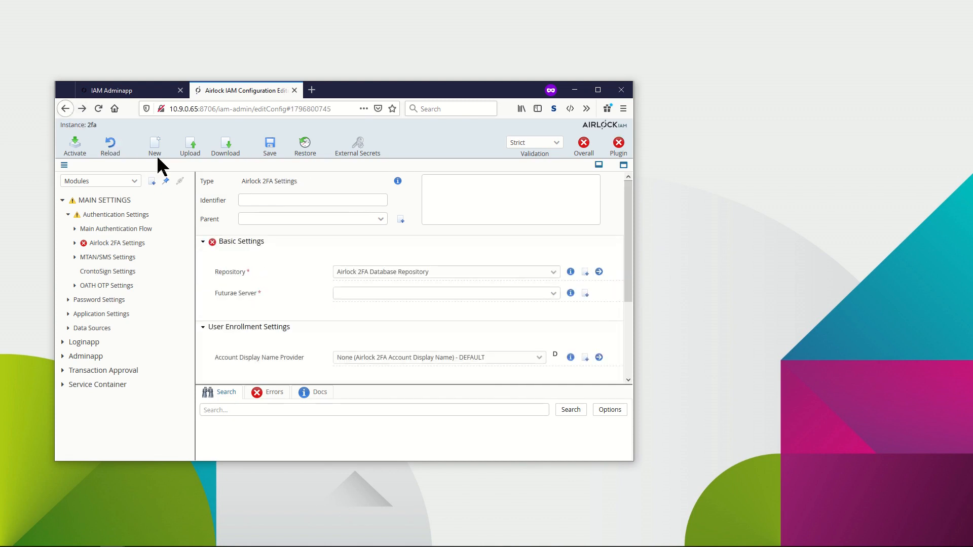
{"action": "left_click", "coordinate": [584, 294]}
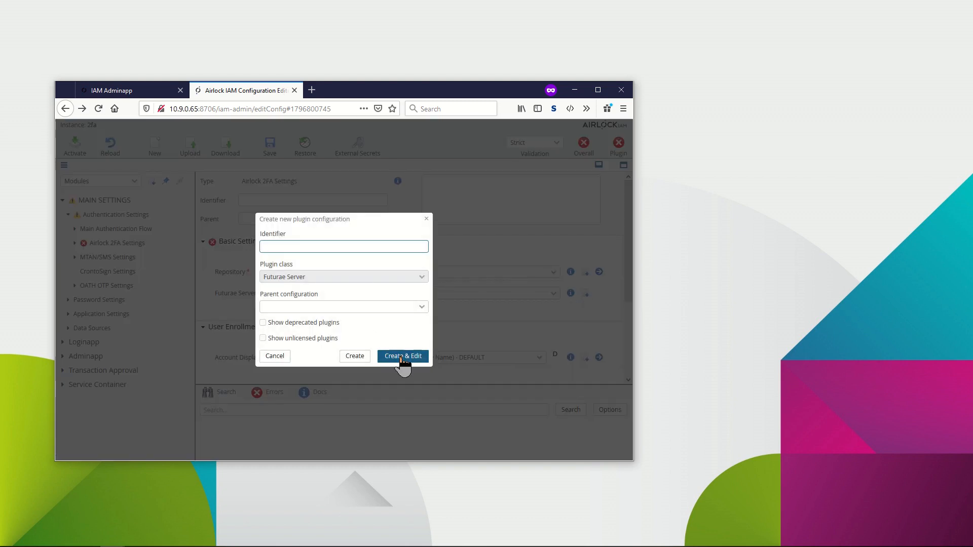
{"action": "left_click", "coordinate": [403, 356]}
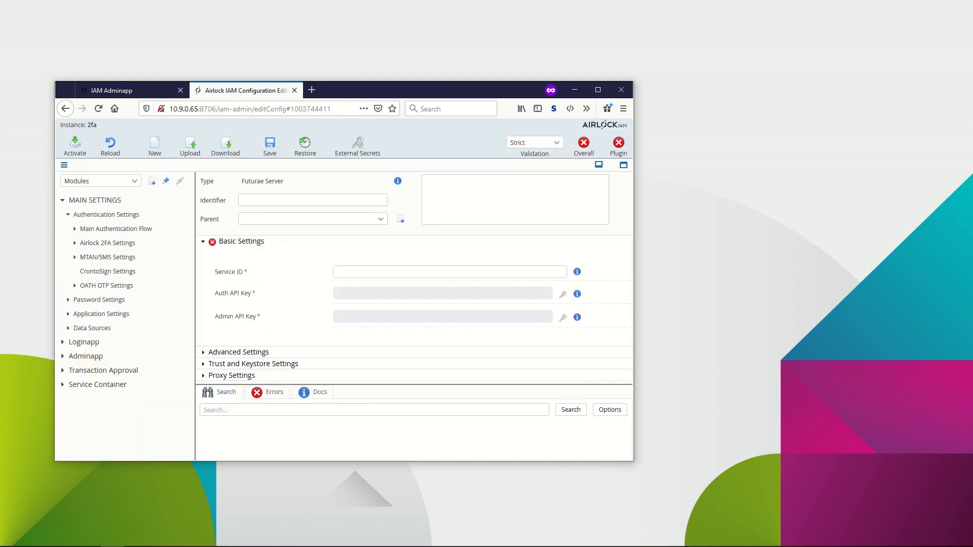
Paste the Futurae service ID copied from the other window into the Service ID field.
{"action": "key", "text": "alt+Tab"}
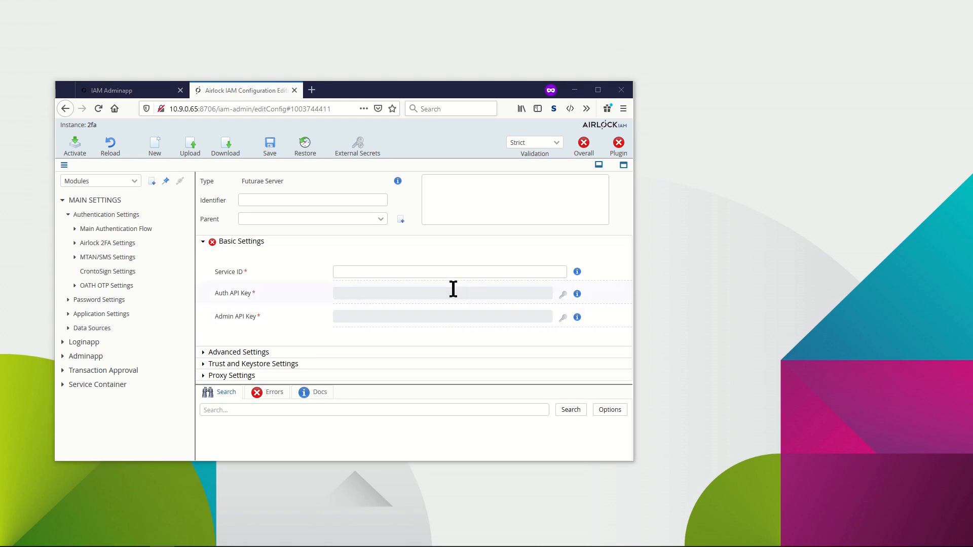
{"action": "left_click", "coordinate": [432, 274]}
{"action": "key", "text": "ctrl+v"}
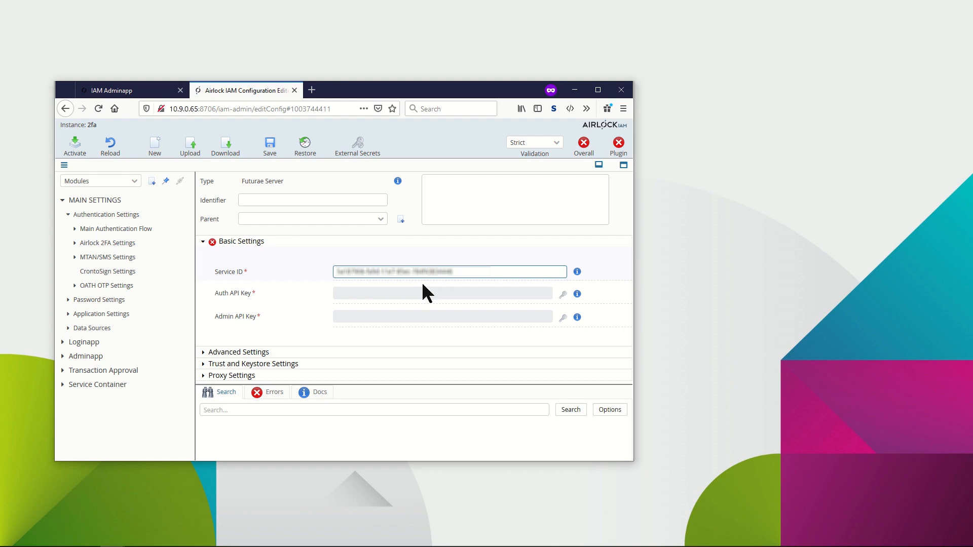
Store a new external secret with ID "Airlock 2FA Auth Key", pasting the auth API key as secret and confirmation.
{"action": "key", "text": "alt+Tab"}
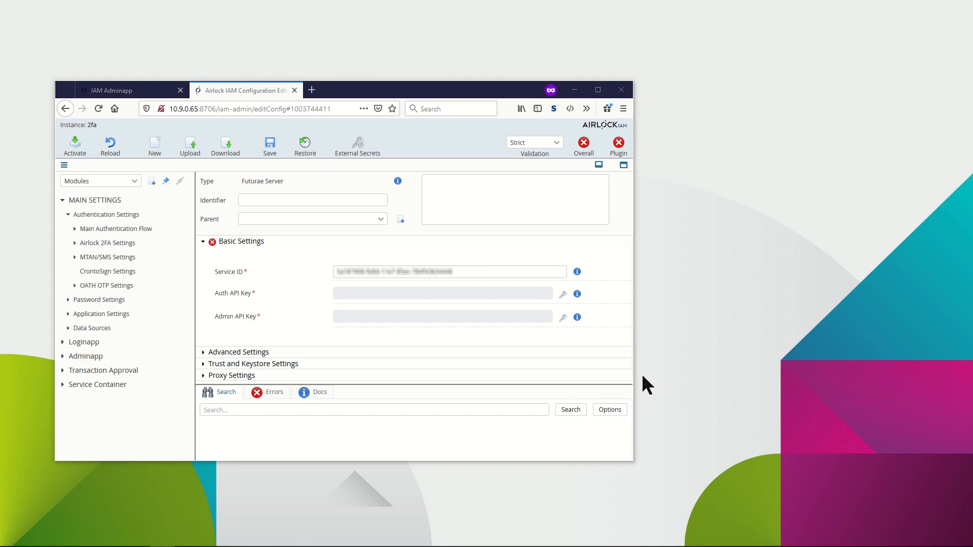
{"action": "left_click", "coordinate": [564, 295]}
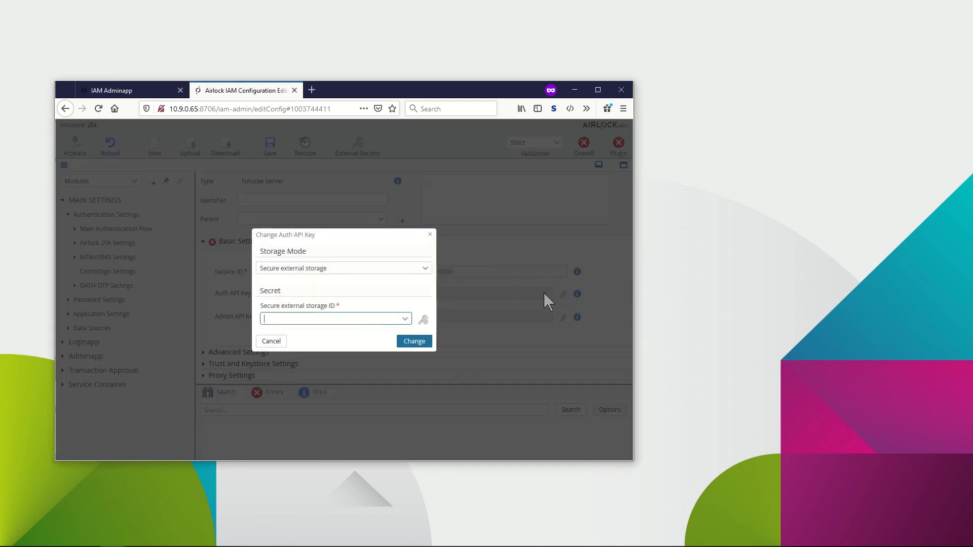
{"action": "left_click", "coordinate": [423, 320]}
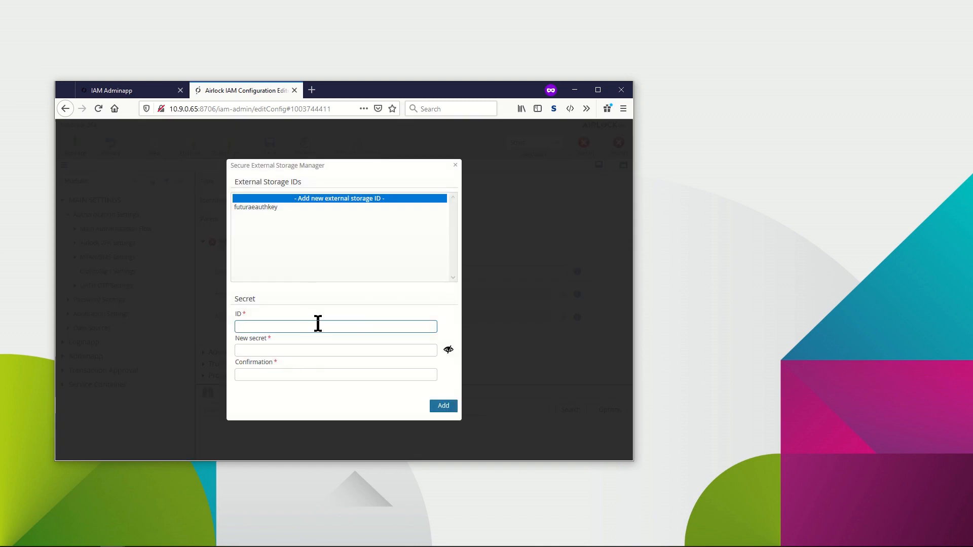
{"action": "type", "text": "Airlock 2FA Aut"}
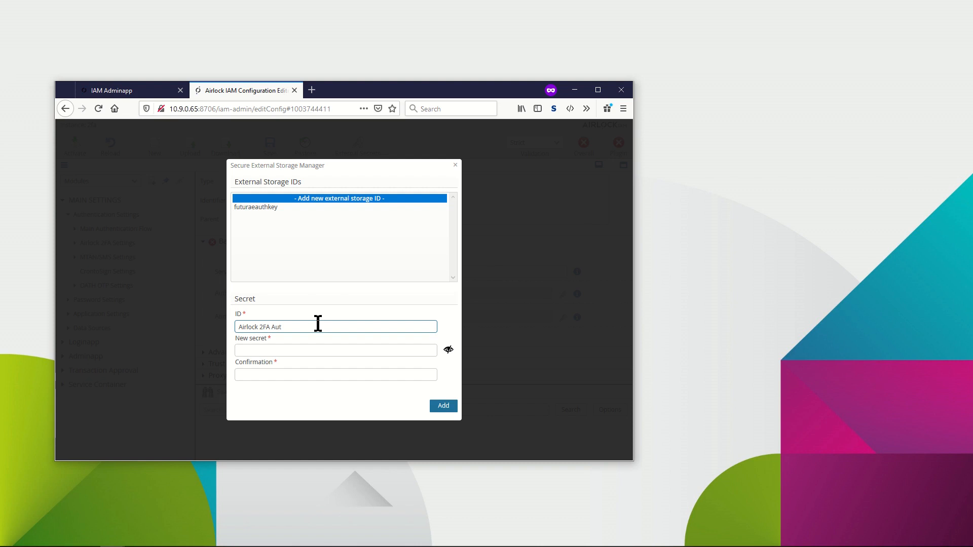
{"action": "type", "text": "h Key"}
{"action": "left_click", "coordinate": [315, 350]}
{"action": "key", "text": "ctrl+v"}
{"action": "left_click", "coordinate": [315, 376]}
{"action": "key", "text": "ctrl+v"}
{"action": "left_click", "coordinate": [444, 406]}
Store a second external secret with ID "Airlock 2FA Admin Key", pasting the admin API key as secret and confirmation.
{"action": "type", "text": "Airlock 2FA Admin Key"}
{"action": "key", "text": "alt+Tab"}
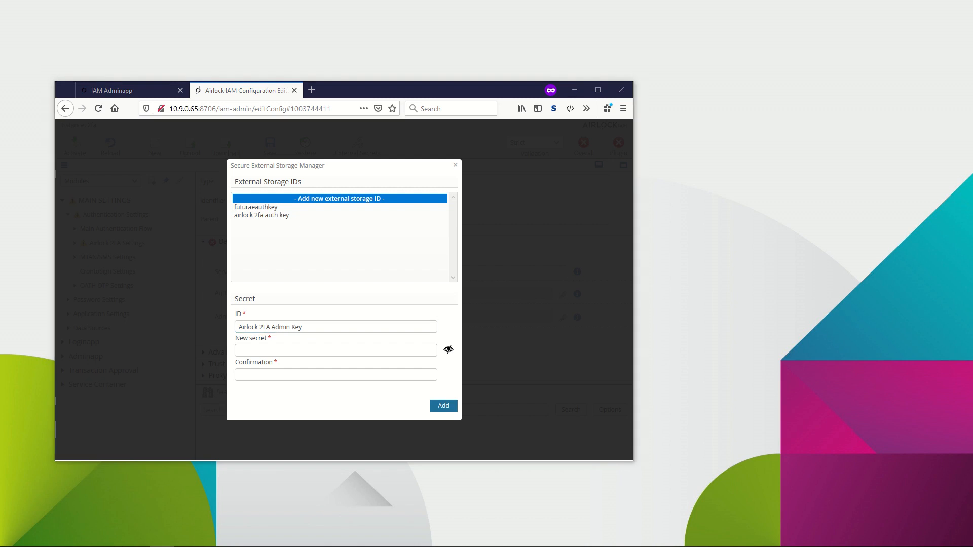
{"action": "left_click", "coordinate": [337, 350]}
{"action": "key", "text": "ctrl+v"}
{"action": "left_click", "coordinate": [339, 374]}
{"action": "key", "text": "ctrl+v"}
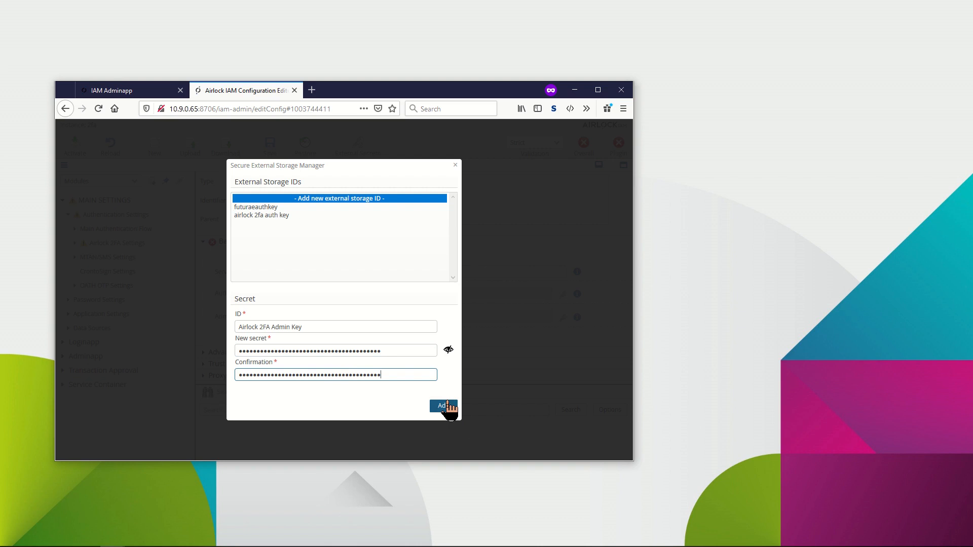
{"action": "left_click", "coordinate": [449, 406]}
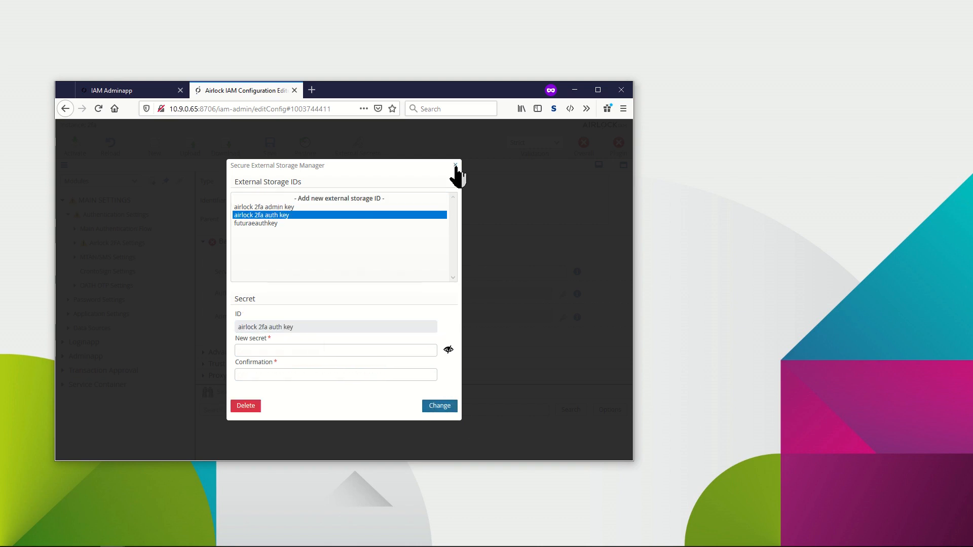
Close the storage manager and assign the stored "airlock 2fa auth key" to the Auth API Key.
{"action": "left_click", "coordinate": [455, 165]}
{"action": "left_click", "coordinate": [405, 319]}
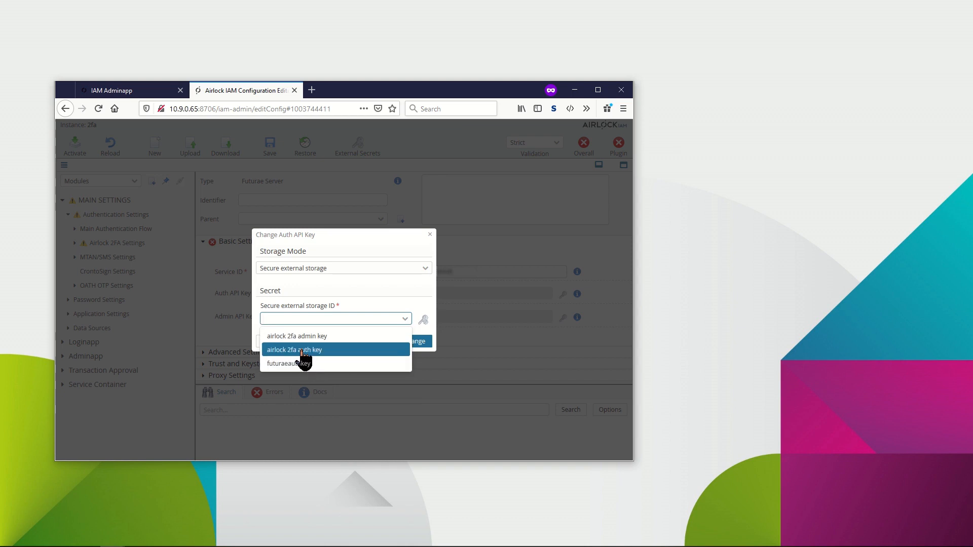
{"action": "left_click", "coordinate": [303, 355]}
{"action": "left_click", "coordinate": [418, 344]}
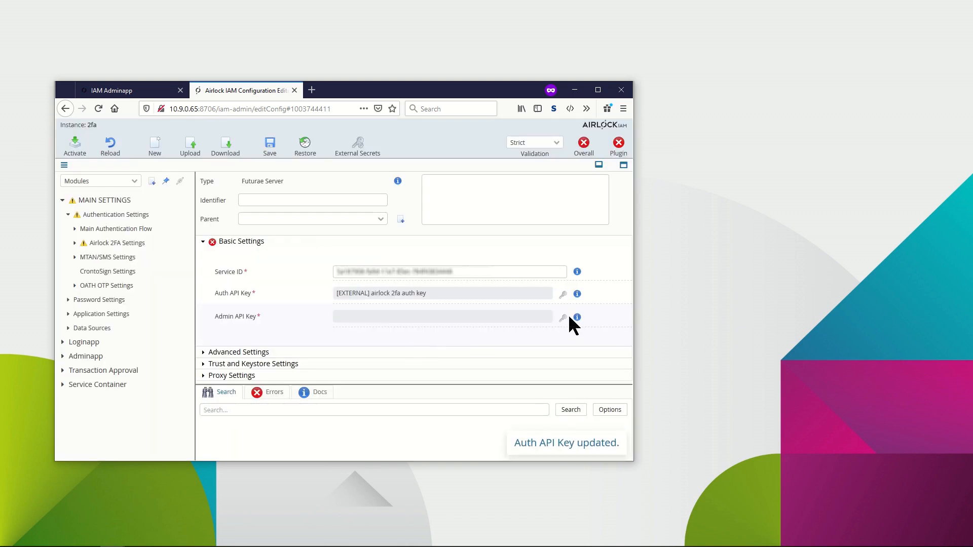
Assign the stored "airlock 2fa admin key" to the Admin API Key.
{"action": "left_click", "coordinate": [563, 317]}
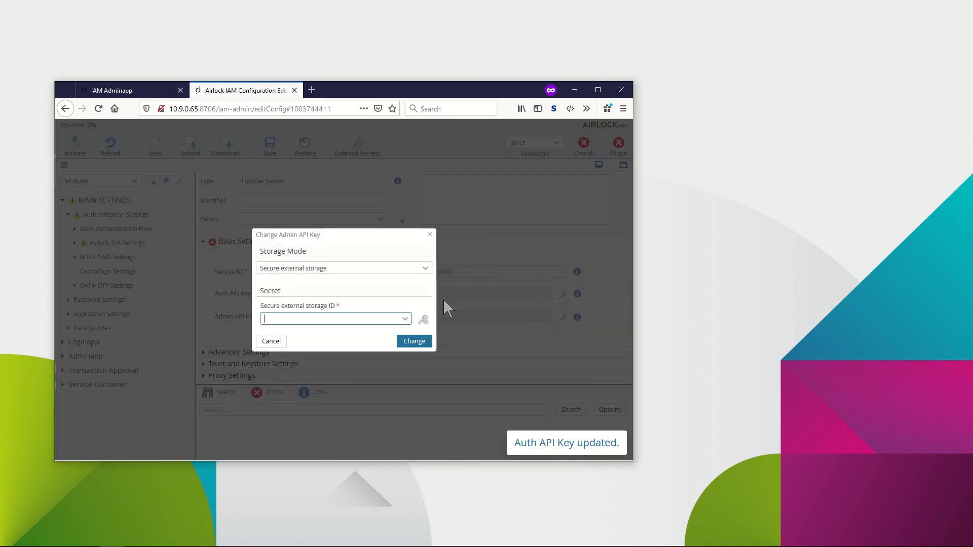
{"action": "left_click", "coordinate": [406, 320]}
{"action": "left_click", "coordinate": [345, 335]}
{"action": "left_click", "coordinate": [414, 342]}
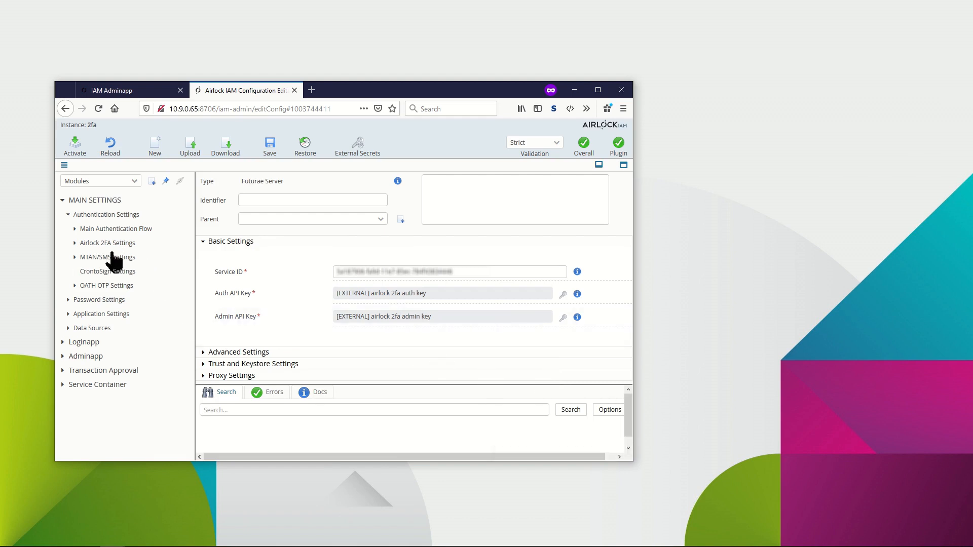
Add a new authentication method identifier mapping named "Airlock 2FA Authentication Mapping" to the Second step's mappings.
{"action": "left_click", "coordinate": [75, 229]}
{"action": "left_click", "coordinate": [81, 258]}
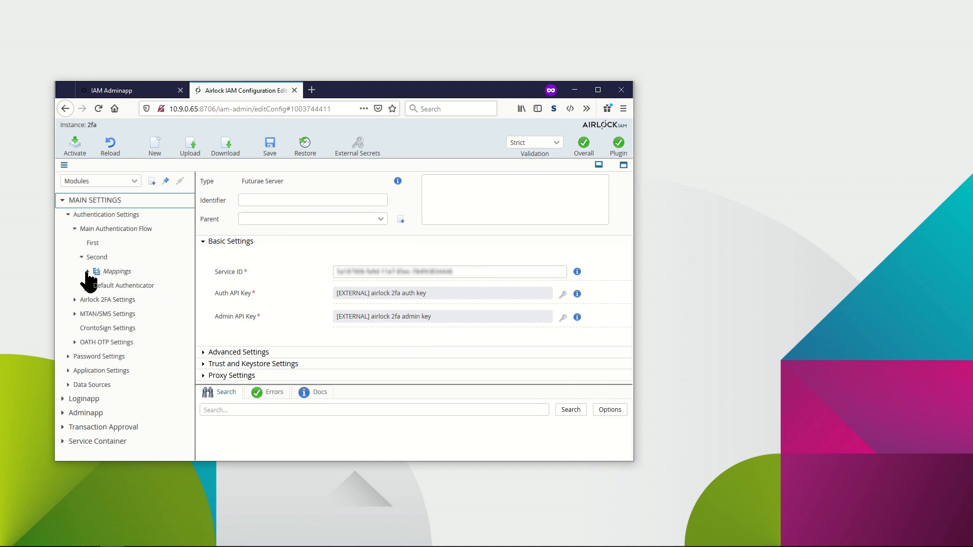
{"action": "left_click", "coordinate": [119, 273]}
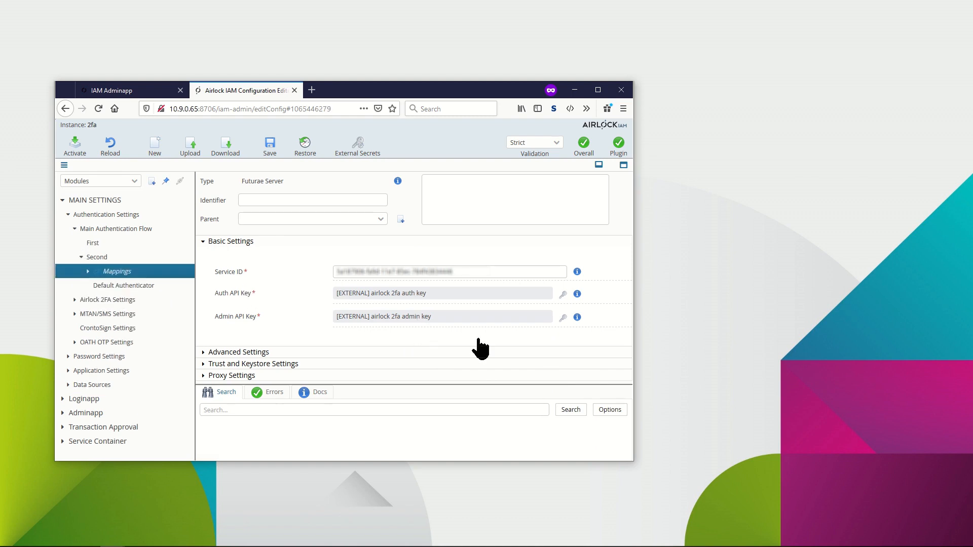
{"action": "scroll", "coordinate": [507, 349], "scroll_direction": "down", "scroll_amount": 3}
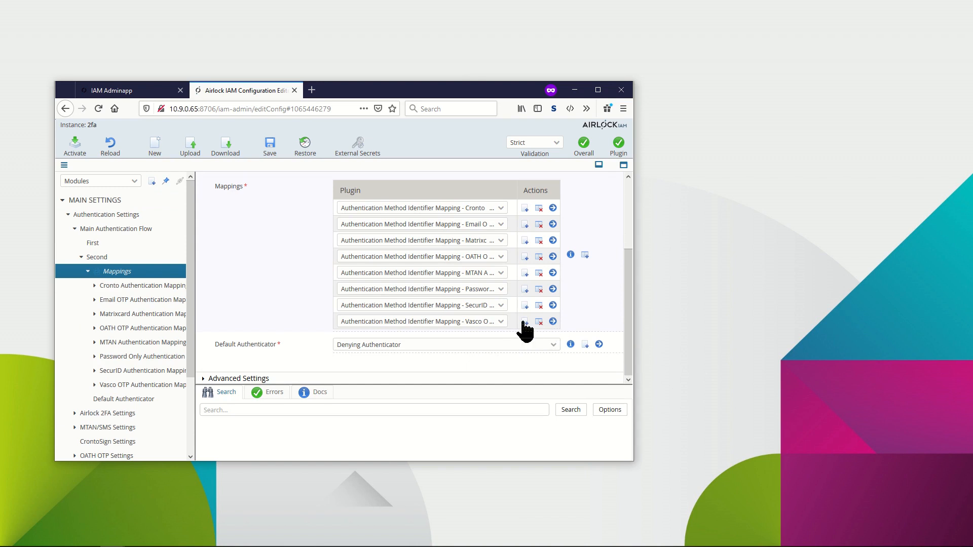
{"action": "left_click", "coordinate": [525, 322]}
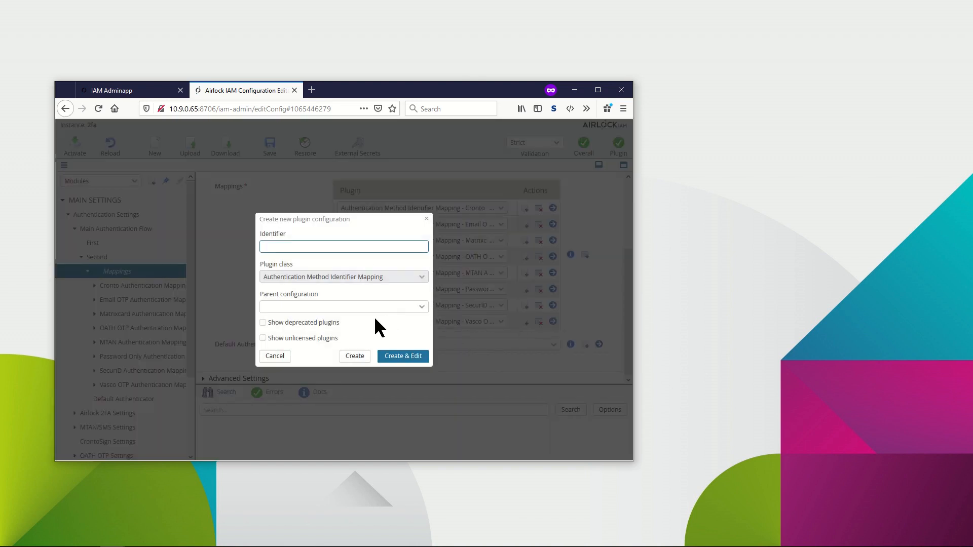
{"action": "type", "text": "Airlock 2FA Authentication Mapping"}
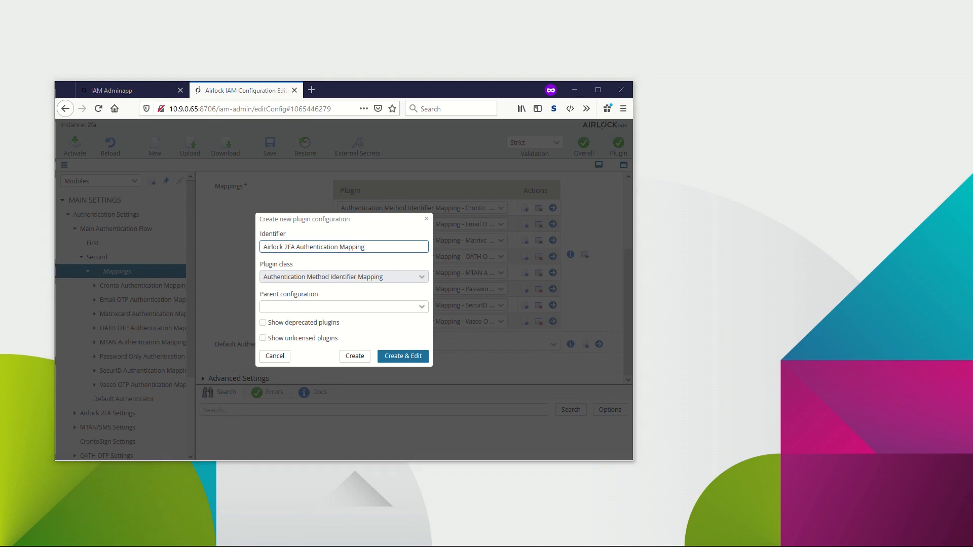
{"action": "left_click", "coordinate": [406, 361]}
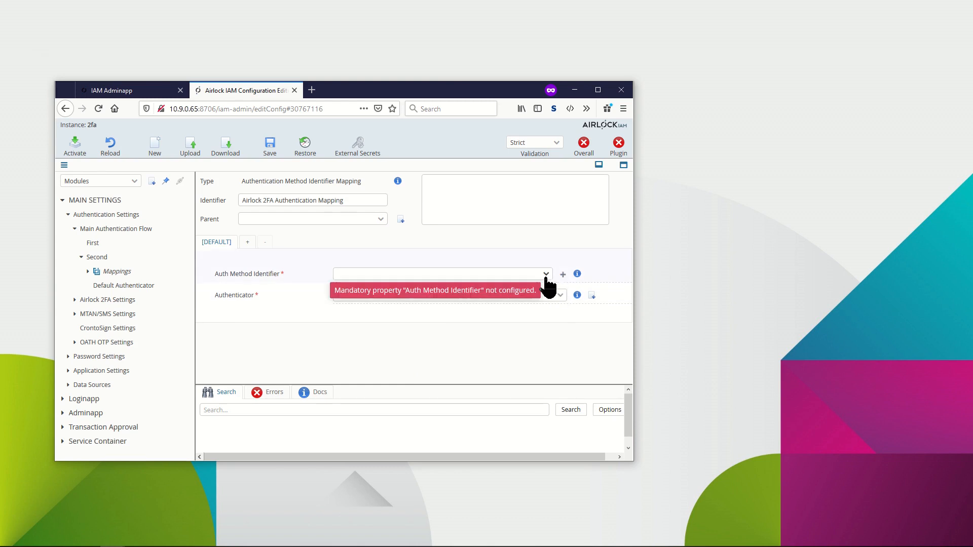
Set the mapping's identifier to AIRLOCK_2FA and create an Airlock 2FA Authenticator named "Airlock 2FA for Users" for it.
{"action": "left_click", "coordinate": [546, 274]}
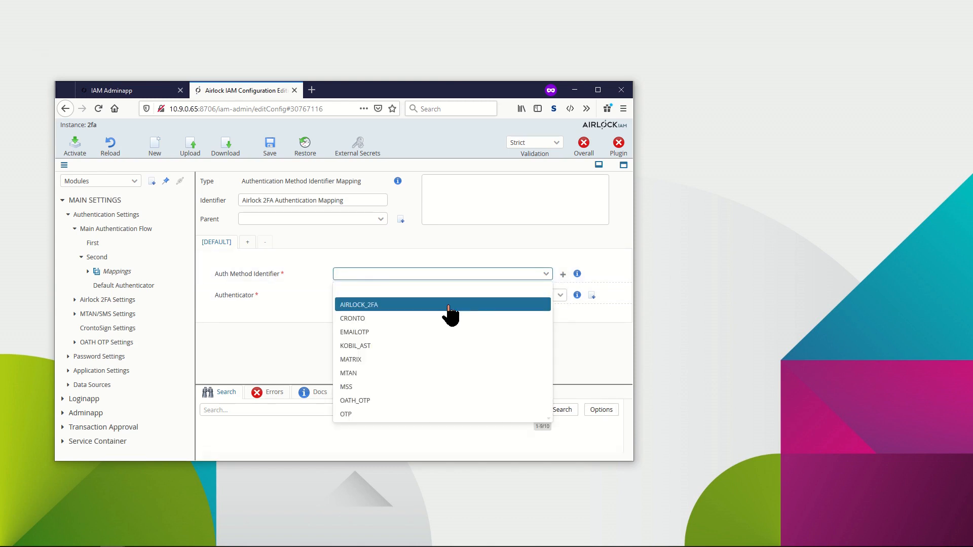
{"action": "left_click", "coordinate": [417, 303]}
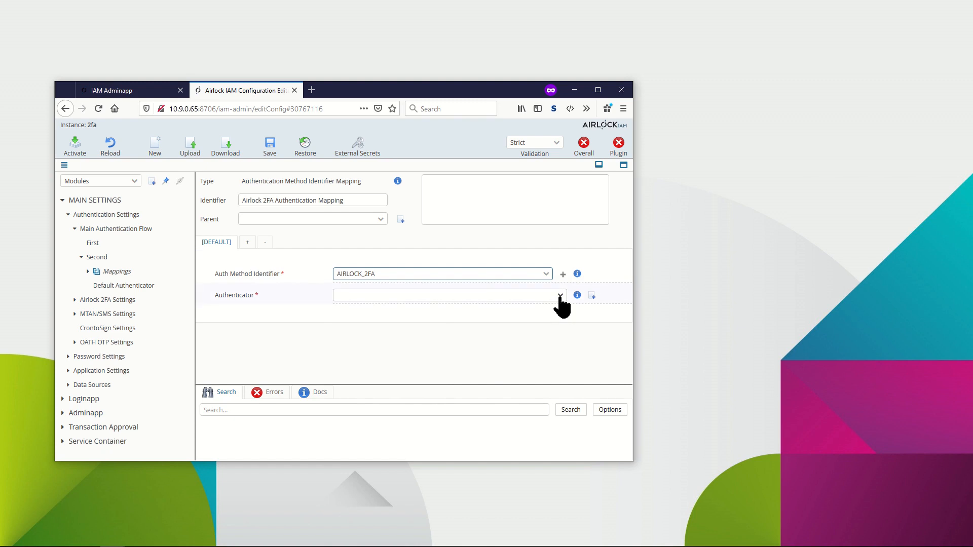
{"action": "left_click", "coordinate": [592, 295]}
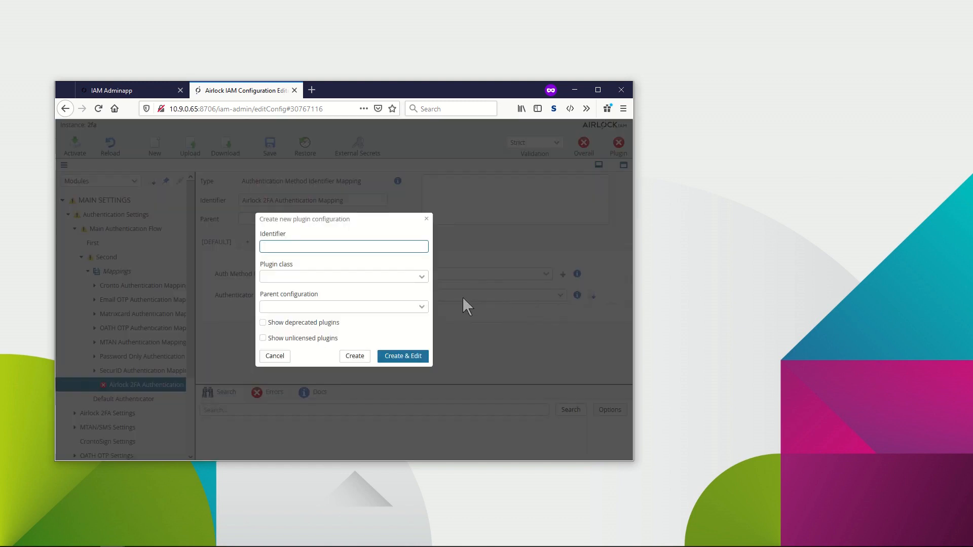
{"action": "left_click", "coordinate": [421, 278]}
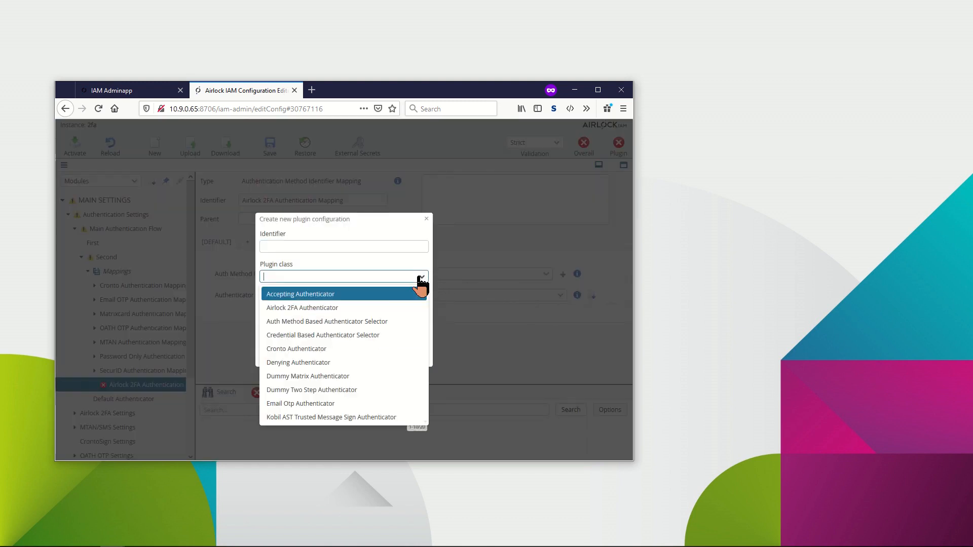
{"action": "left_click", "coordinate": [381, 307]}
{"action": "left_click", "coordinate": [350, 251]}
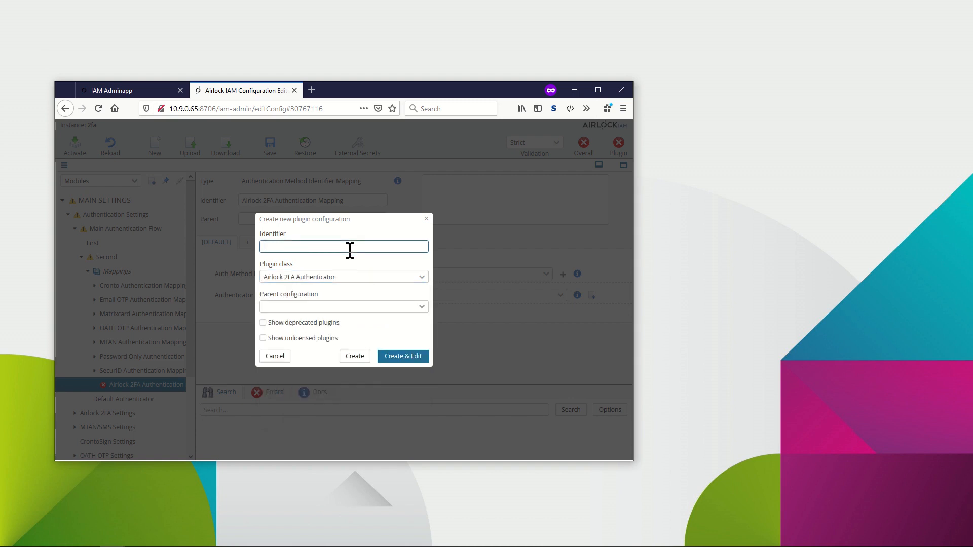
{"action": "type", "text": "Airlock 2FA for Users"}
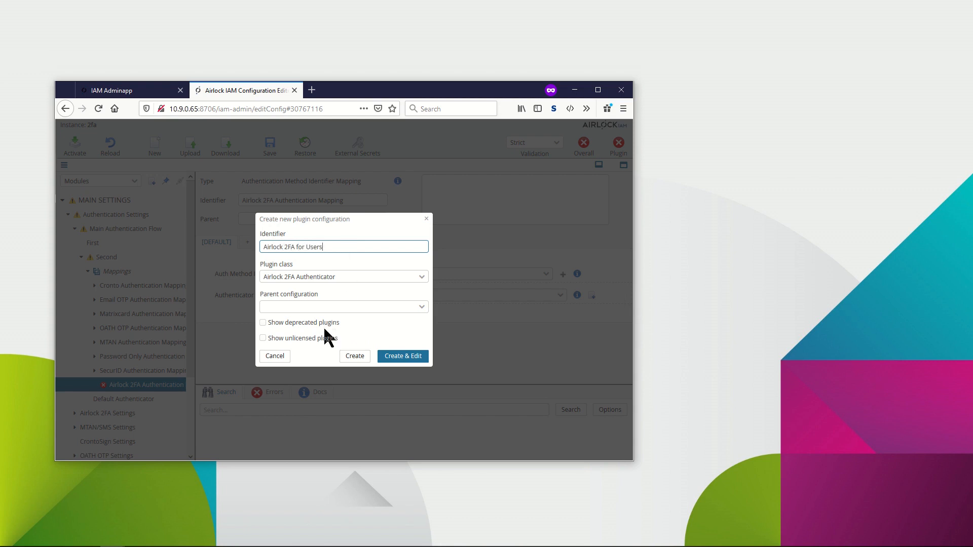
{"action": "left_click", "coordinate": [349, 357]}
{"action": "left_click", "coordinate": [349, 359]}
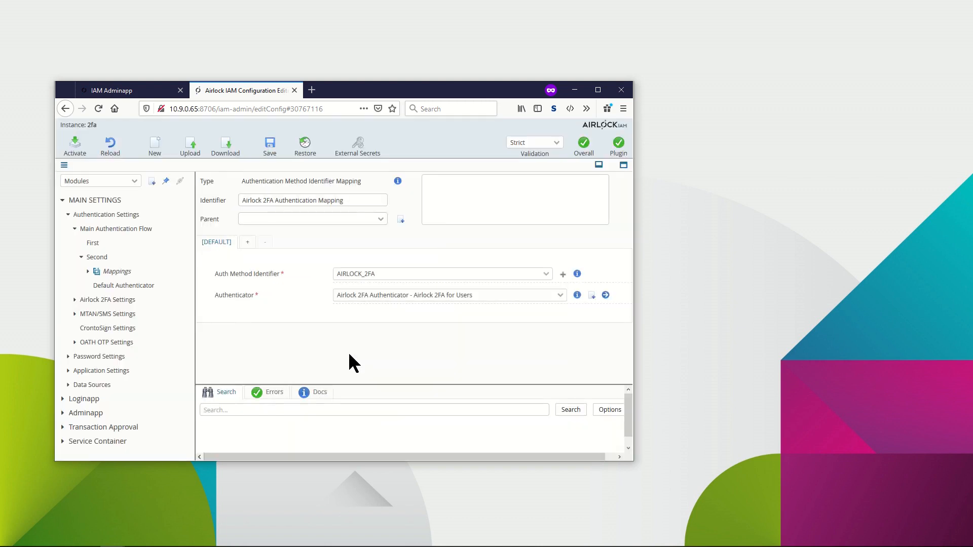
Add an Airlock 2FA Consistency User Change Listener to the User Data Source's user change event listeners.
{"action": "left_click", "coordinate": [67, 215]}
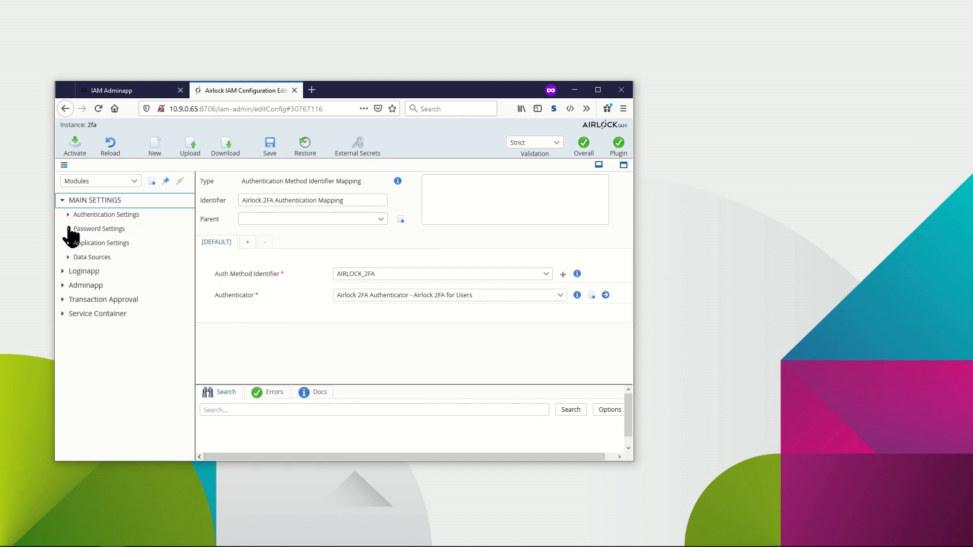
{"action": "left_click", "coordinate": [68, 258]}
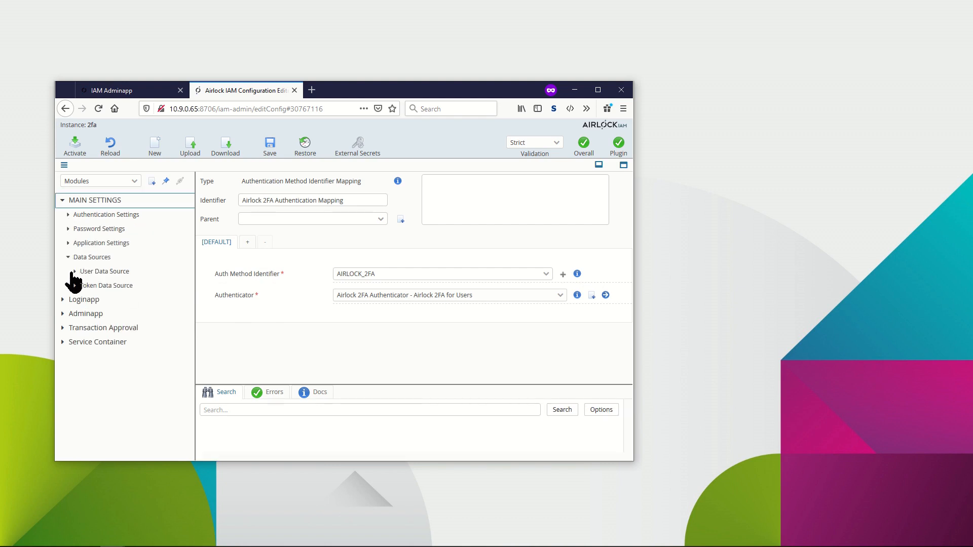
{"action": "left_click", "coordinate": [74, 272]}
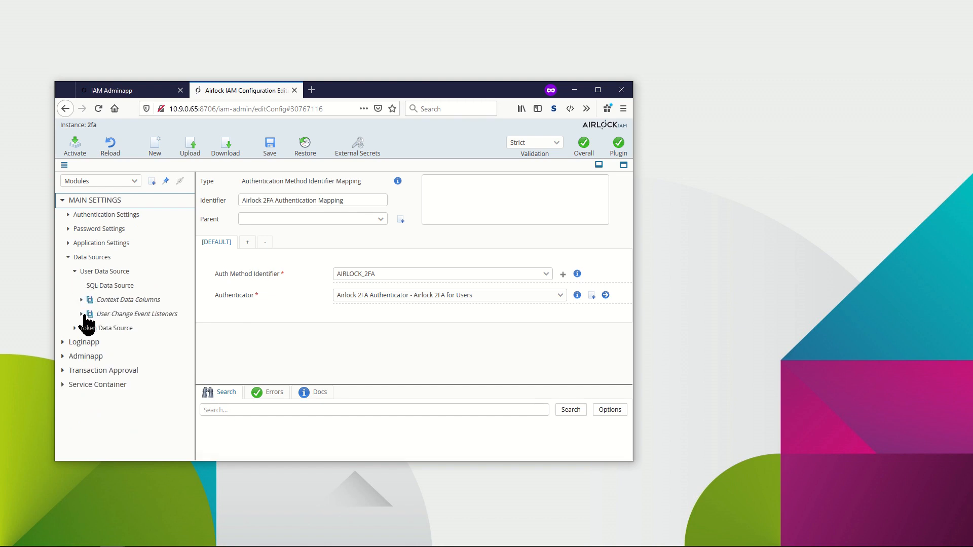
{"action": "left_click", "coordinate": [83, 315]}
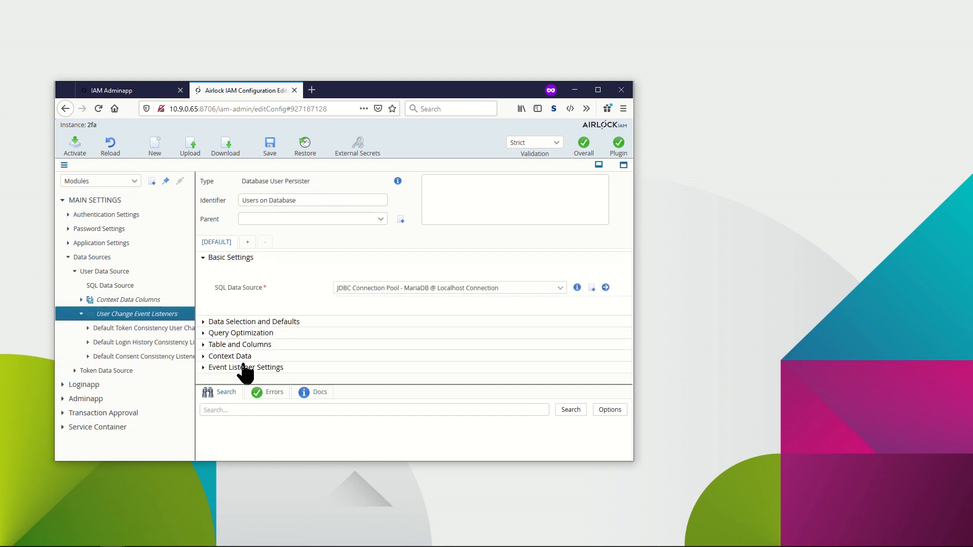
{"action": "left_click", "coordinate": [242, 369]}
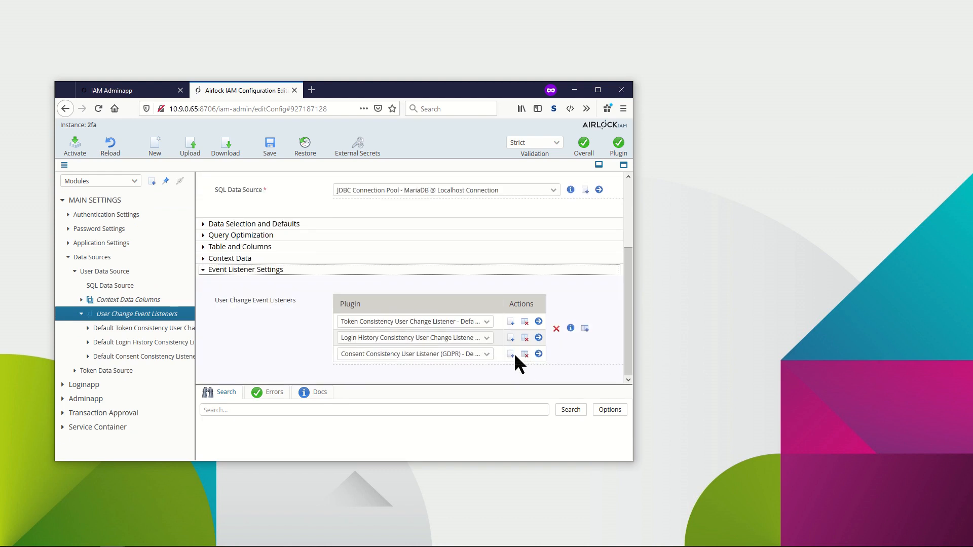
{"action": "left_click", "coordinate": [585, 329]}
{"action": "left_click", "coordinate": [511, 371]}
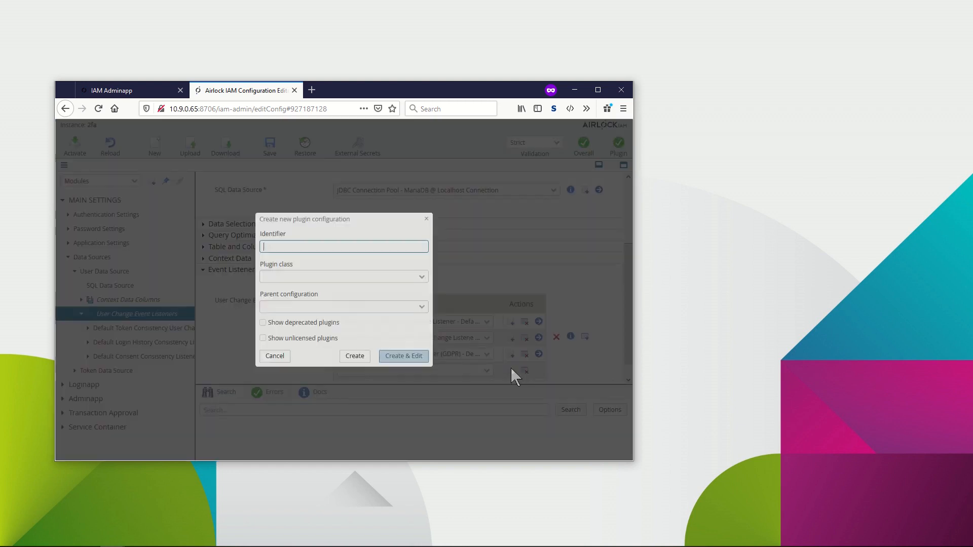
{"action": "left_click", "coordinate": [422, 279]}
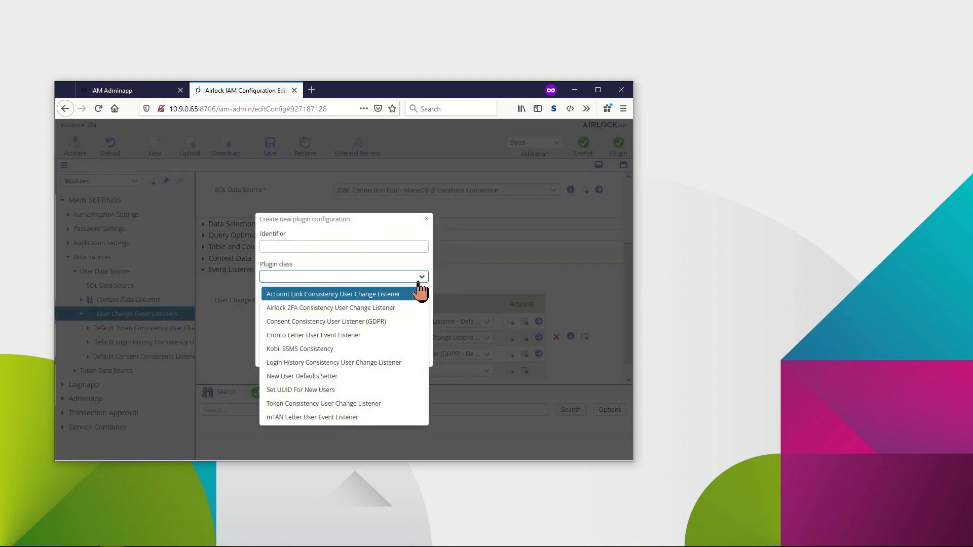
{"action": "left_click", "coordinate": [405, 310]}
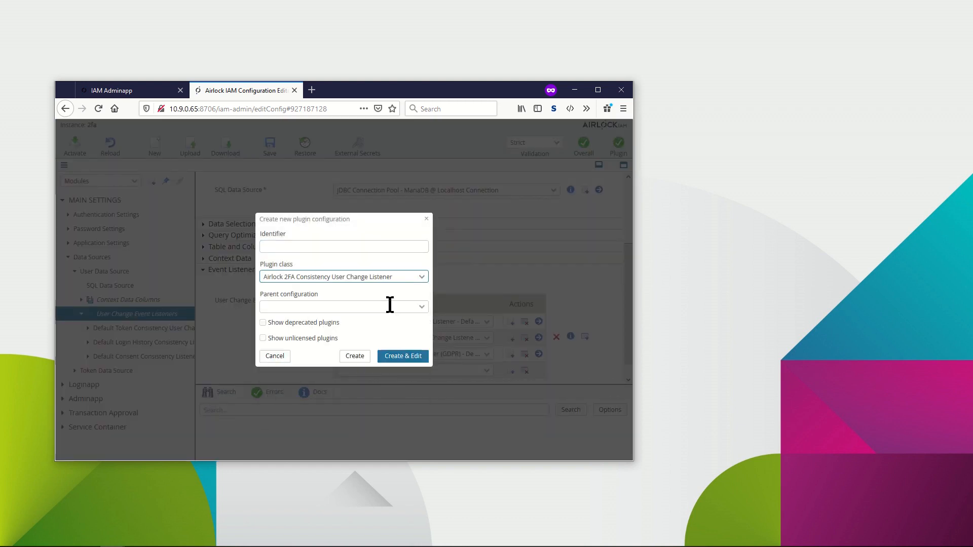
{"action": "left_click", "coordinate": [364, 357]}
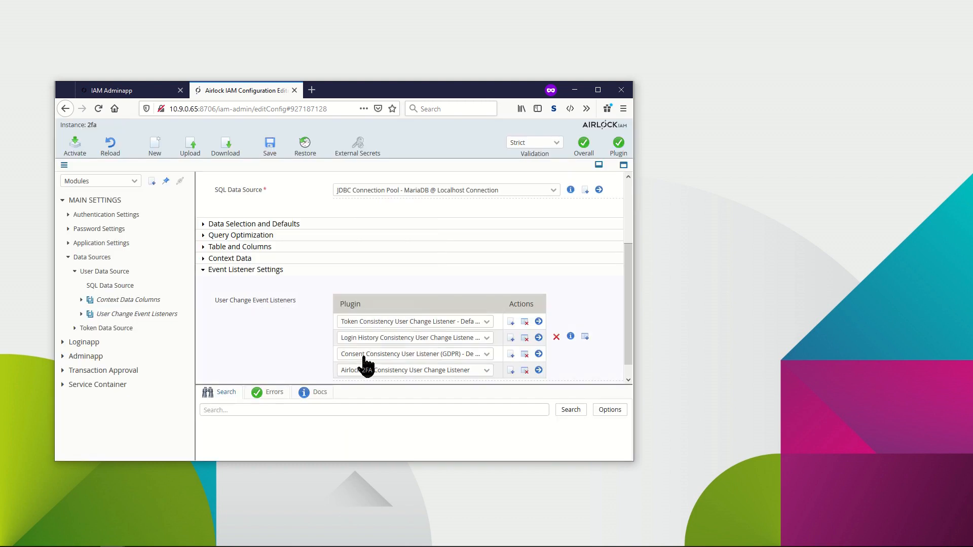
Create an Airlock 2FA Self-Service Settings plugin for the Loginapp's Airlock 2FA Self-Service entry.
{"action": "left_click", "coordinate": [68, 257]}
{"action": "left_click", "coordinate": [63, 201]}
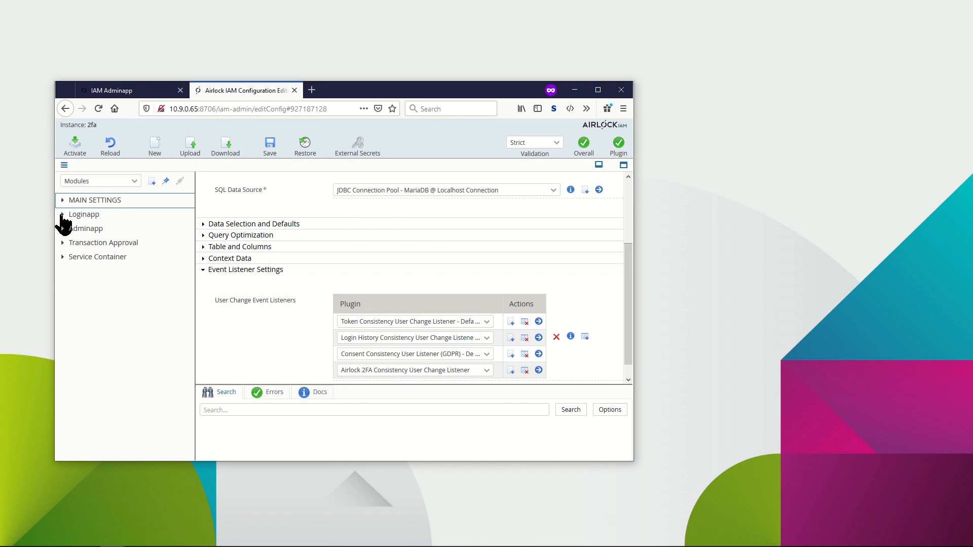
{"action": "left_click", "coordinate": [62, 215]}
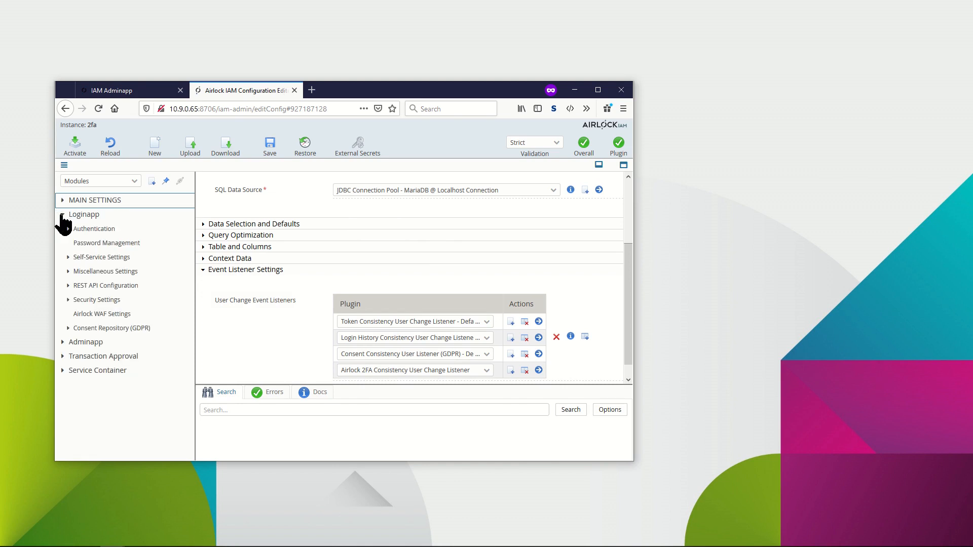
{"action": "left_click", "coordinate": [83, 259]}
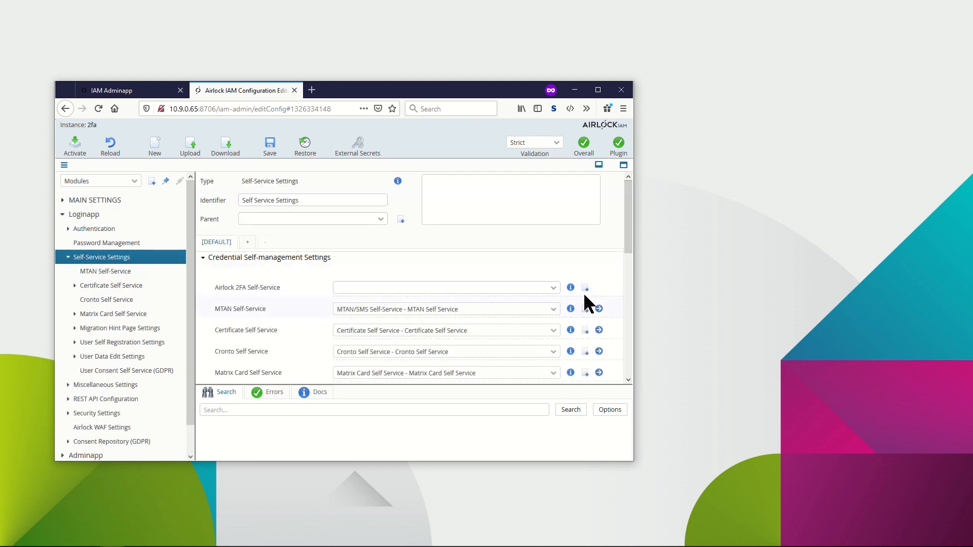
{"action": "left_click", "coordinate": [586, 289]}
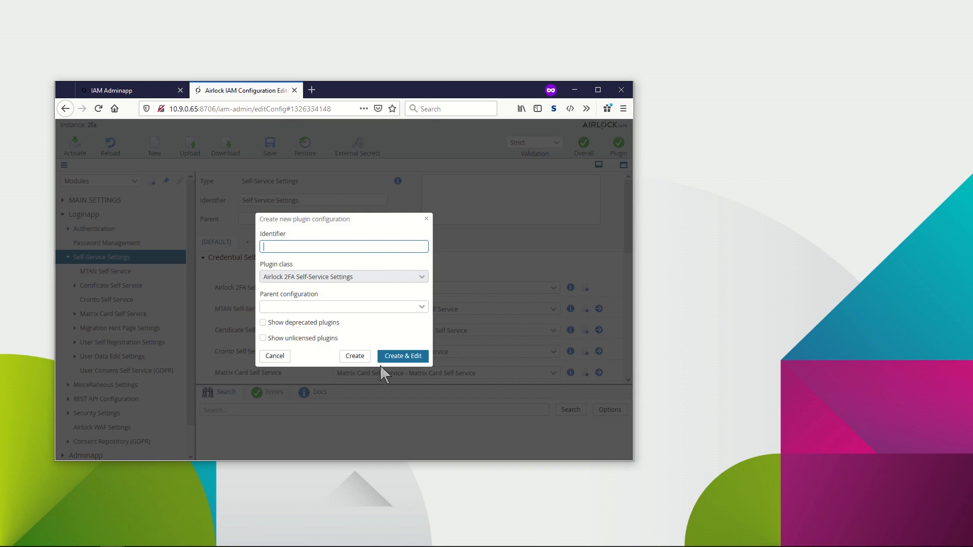
{"action": "left_click", "coordinate": [365, 360]}
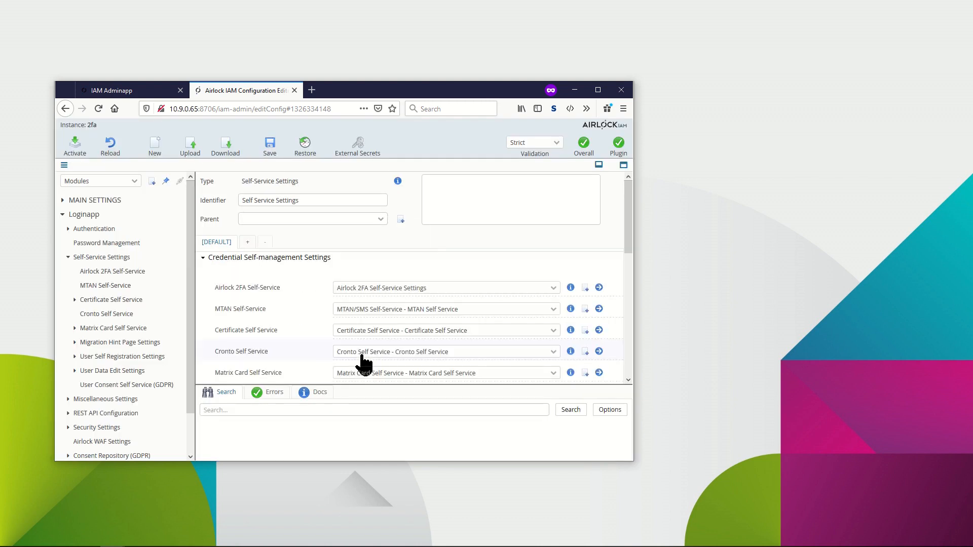
Add a new Airlock 2FA Token Controller to the Adminapp users' token controller list and open it for editing.
{"action": "left_click", "coordinate": [63, 215]}
{"action": "left_click", "coordinate": [62, 229]}
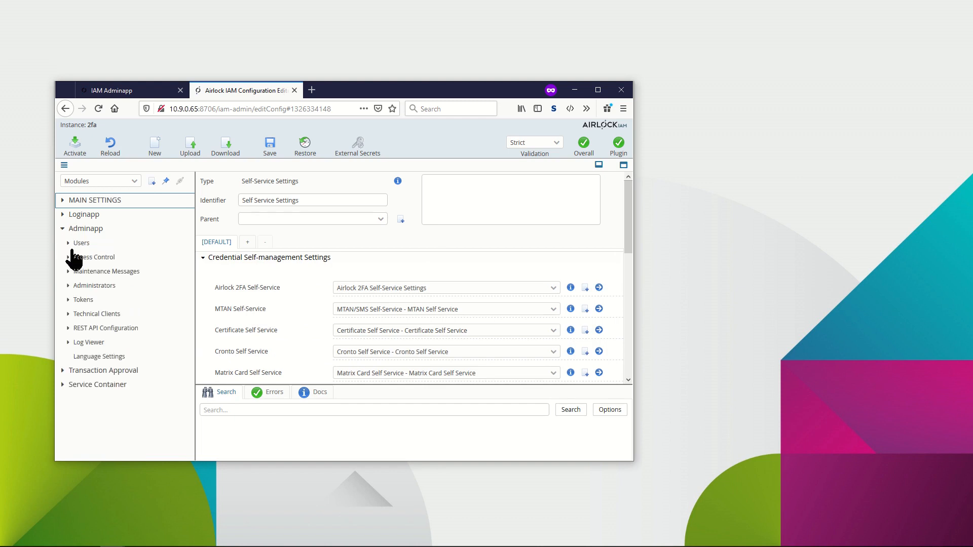
{"action": "left_click", "coordinate": [67, 243]}
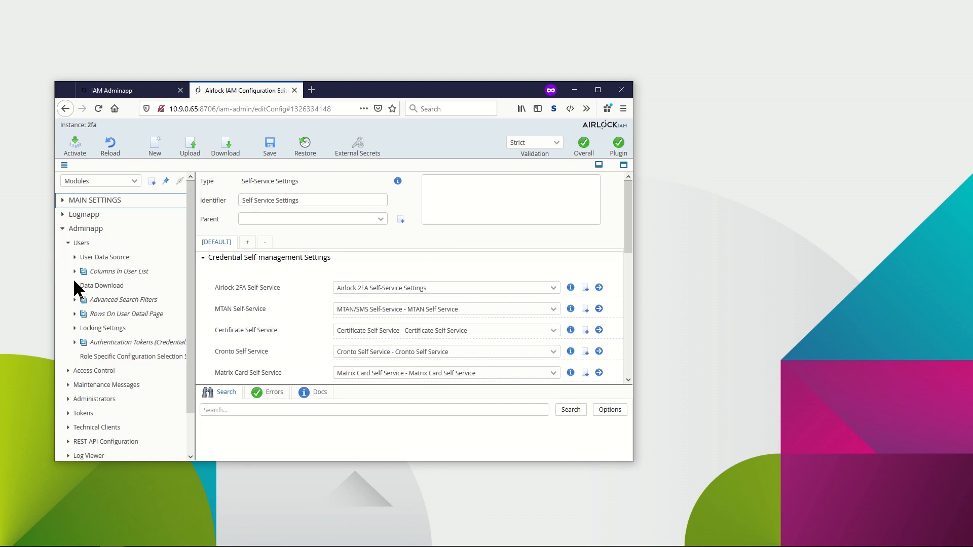
{"action": "left_click", "coordinate": [75, 315]}
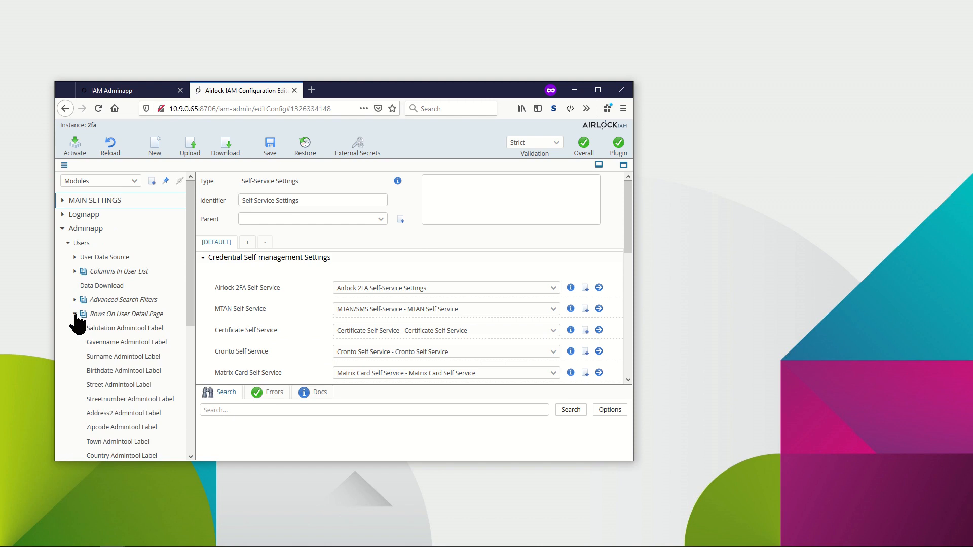
{"action": "left_click", "coordinate": [111, 315]}
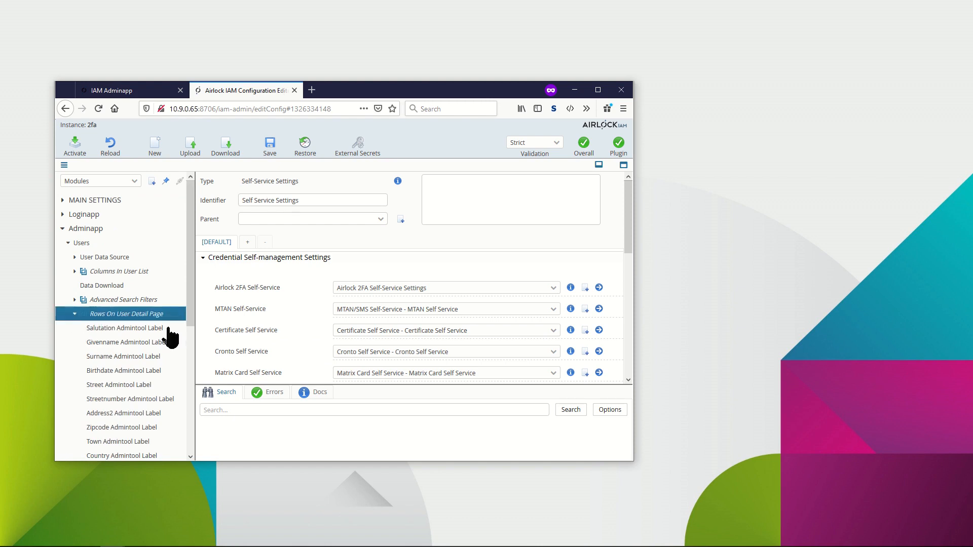
{"action": "scroll", "coordinate": [512, 340], "scroll_direction": "down", "scroll_amount": 8}
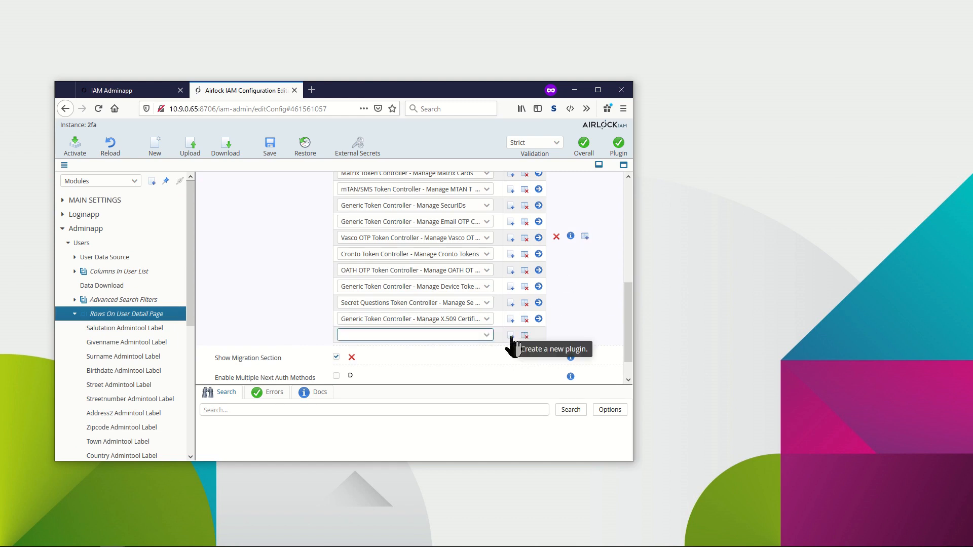
{"action": "left_click", "coordinate": [511, 337]}
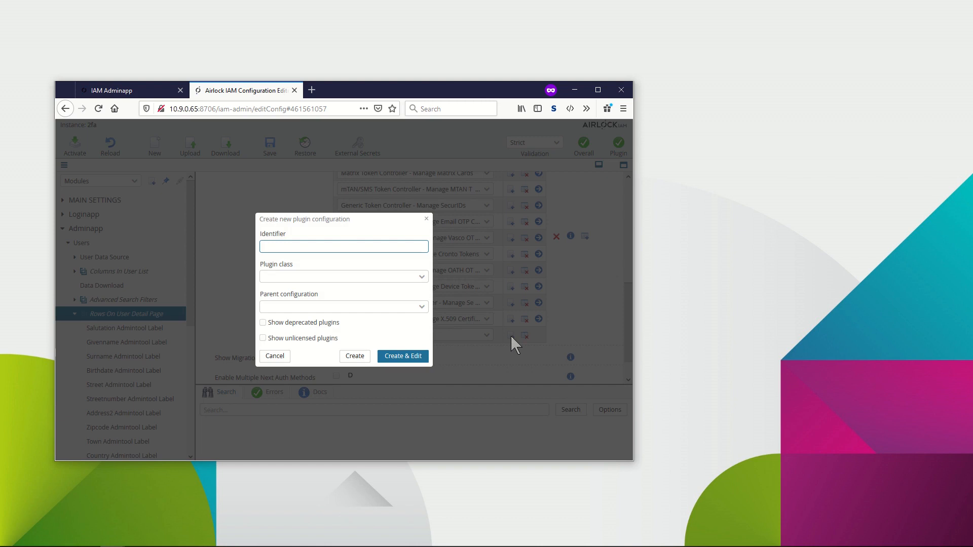
{"action": "left_click", "coordinate": [419, 279]}
{"action": "left_click", "coordinate": [362, 294]}
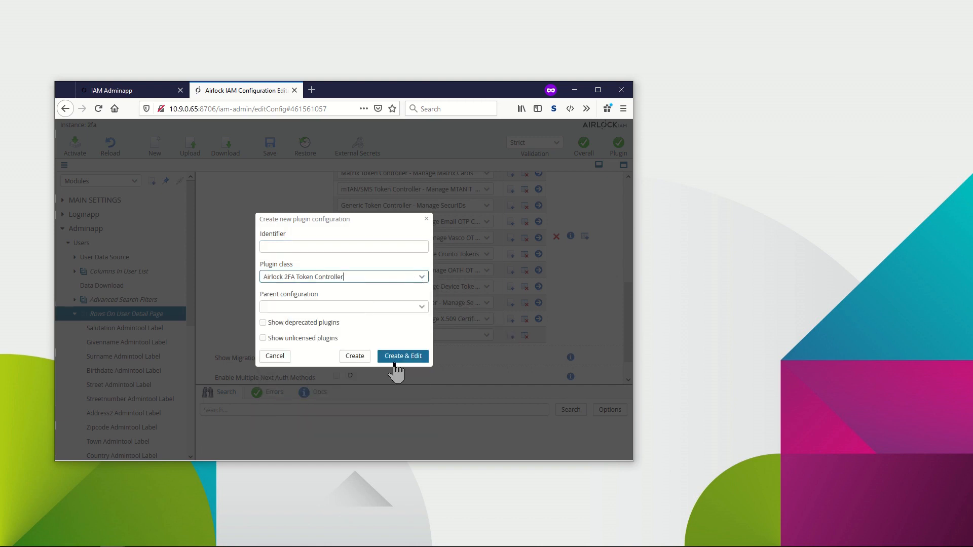
{"action": "left_click", "coordinate": [398, 357]}
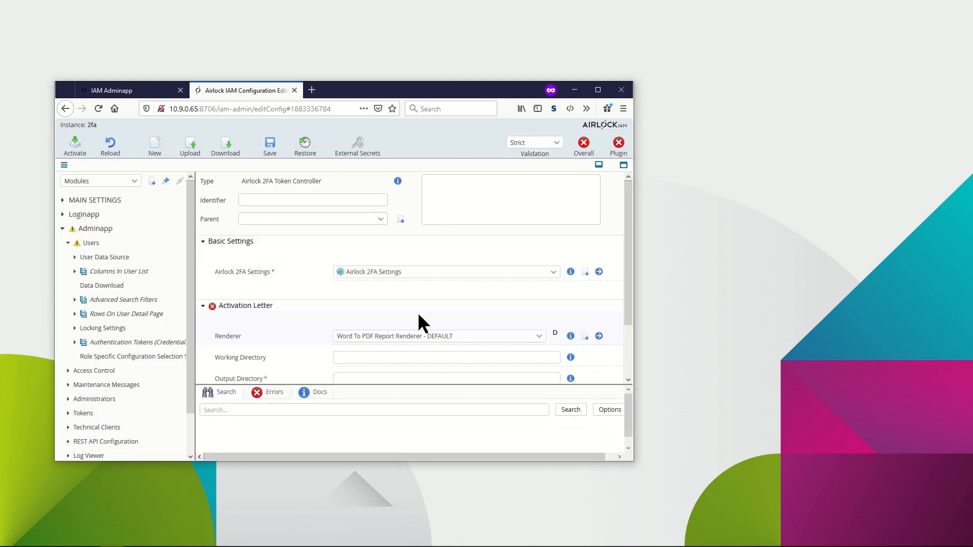
Set the token controller's activation letter Output Directory to instances/2fa/pdfs.
{"action": "left_click", "coordinate": [413, 378]}
{"action": "scroll", "coordinate": [413, 369], "scroll_direction": "down", "scroll_amount": 2}
{"action": "type", "text": "instances"}
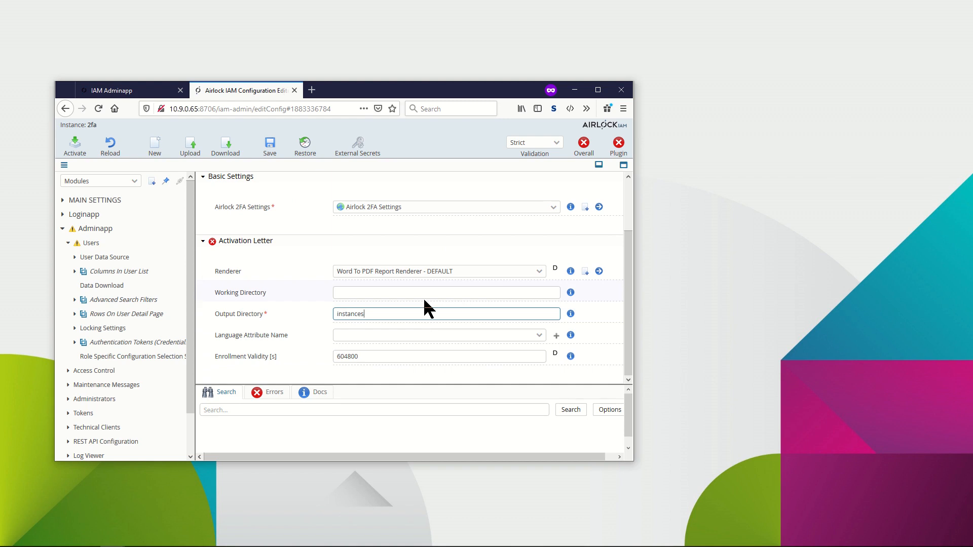
{"action": "type", "text": "/2fa/pdfs"}
{"action": "key", "text": "Tab"}
Set the Word To PDF Report Renderer's Default Template to instances/common/report-templates/airlock-2fa-letter-en.docx and return to the token controller.
{"action": "left_click", "coordinate": [600, 272]}
{"action": "left_click", "coordinate": [365, 262]}
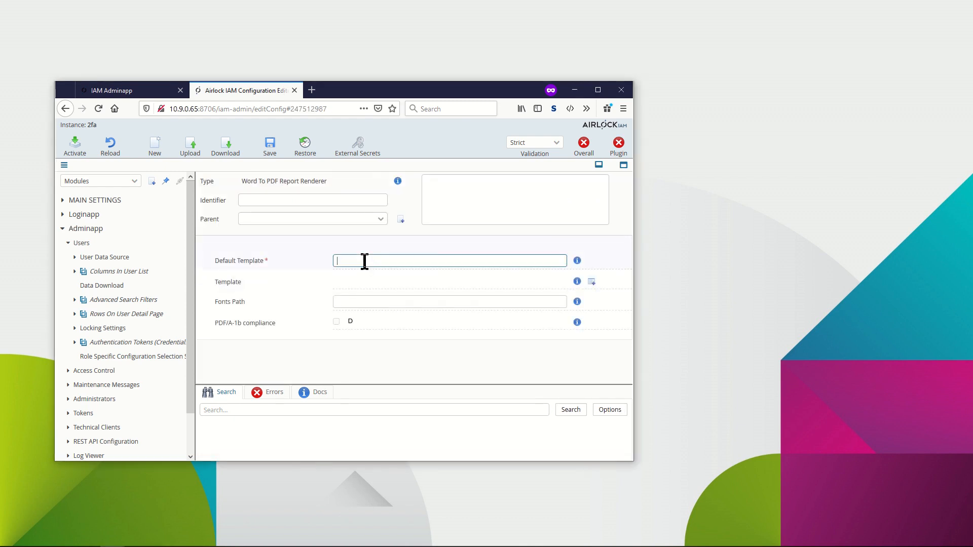
{"action": "key", "text": "ctrl+v"}
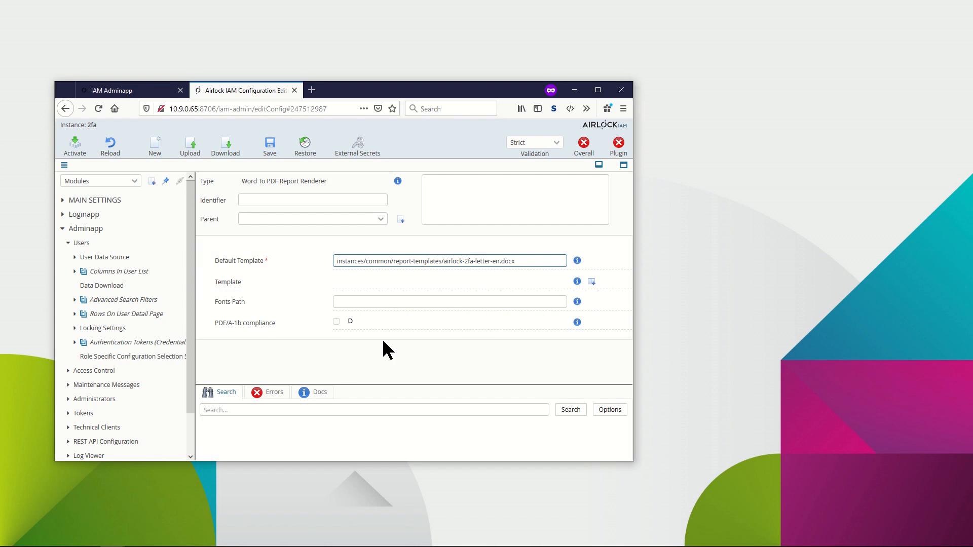
{"action": "key", "text": "Tab"}
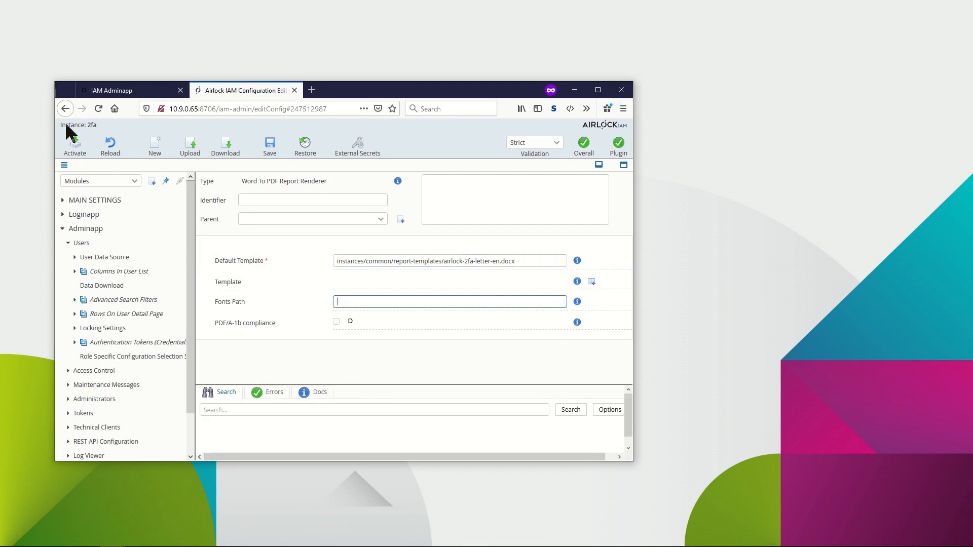
{"action": "left_click", "coordinate": [65, 109]}
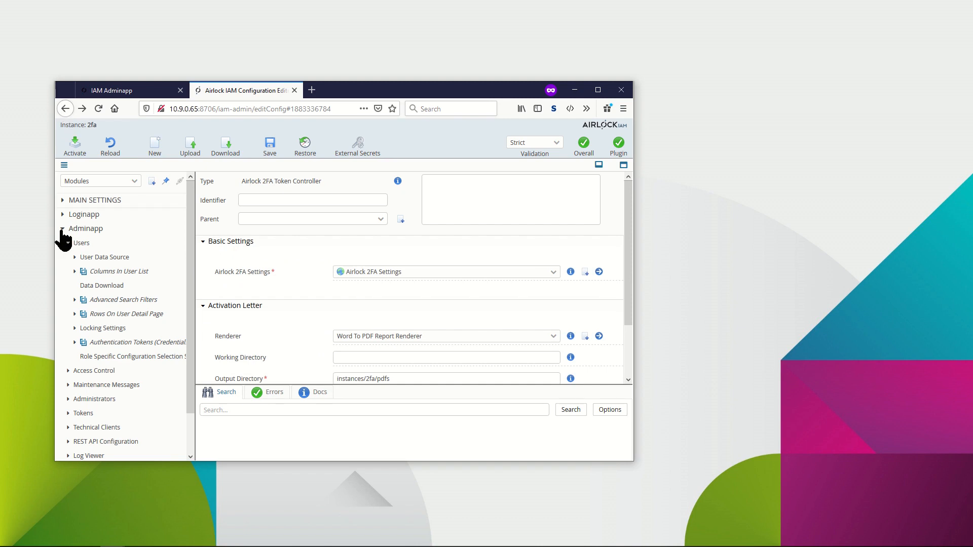
Add a new selection option named Airlock 2FA Selection Option for Transaction Aproval to the AuthTokenId Based Selection's Available Options and open it.
{"action": "left_click", "coordinate": [62, 230]}
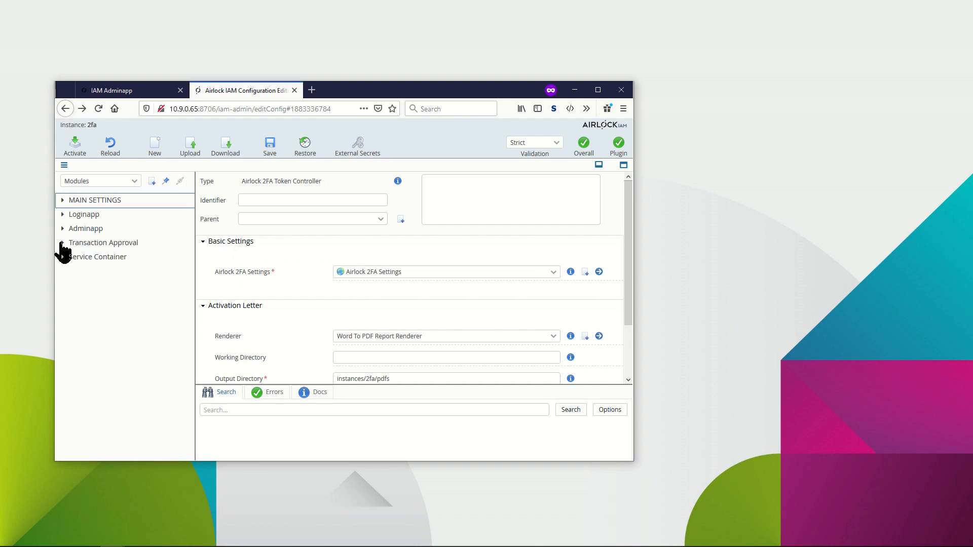
{"action": "left_click", "coordinate": [62, 243]}
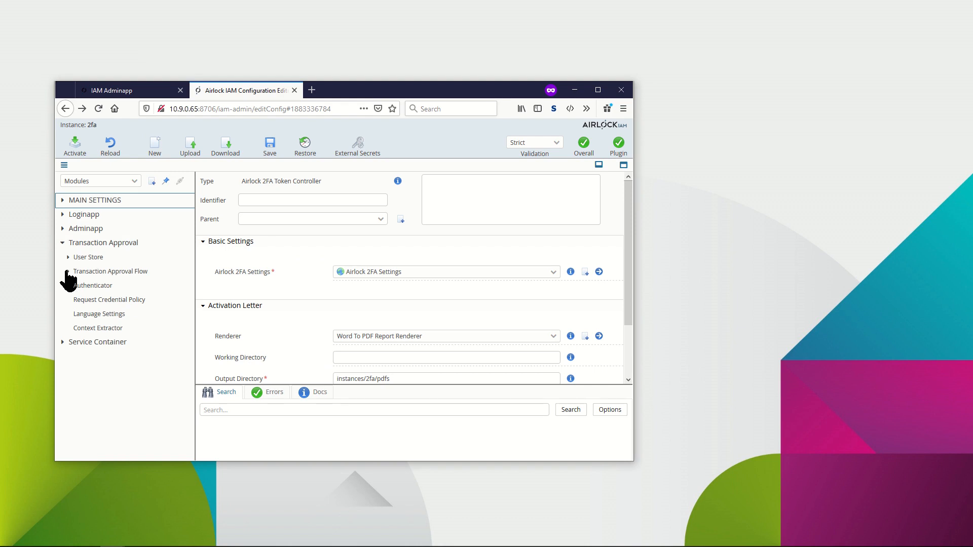
{"action": "left_click", "coordinate": [68, 272]}
{"action": "left_click", "coordinate": [74, 286]}
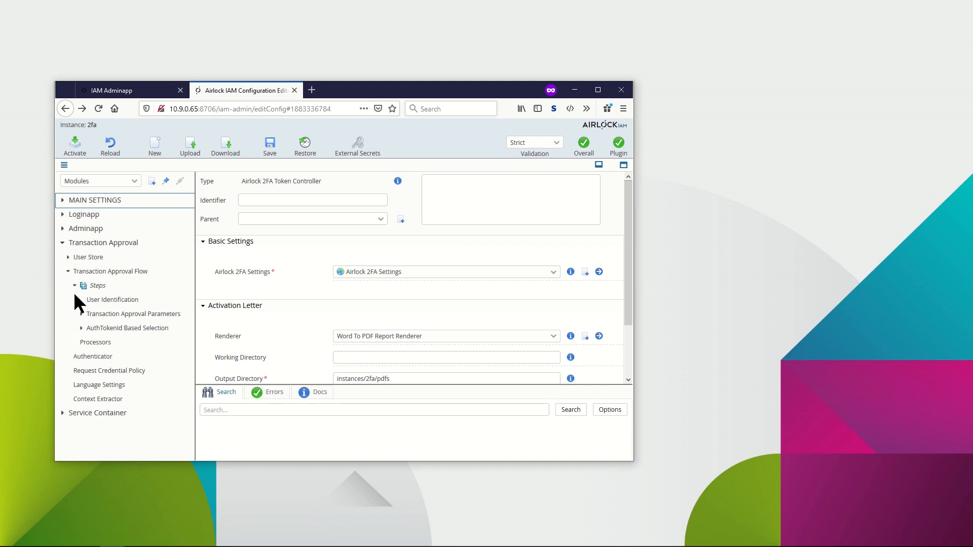
{"action": "left_click", "coordinate": [81, 328]}
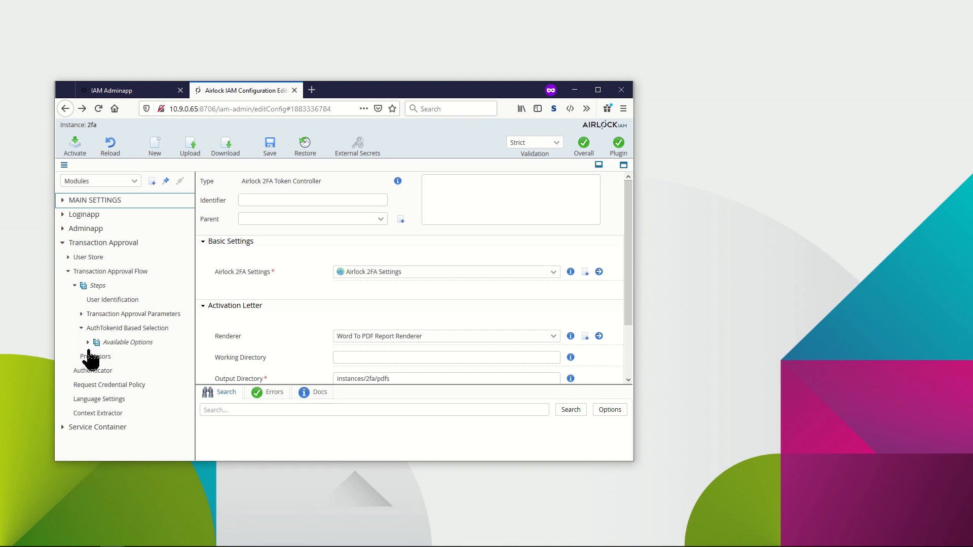
{"action": "left_click", "coordinate": [119, 343]}
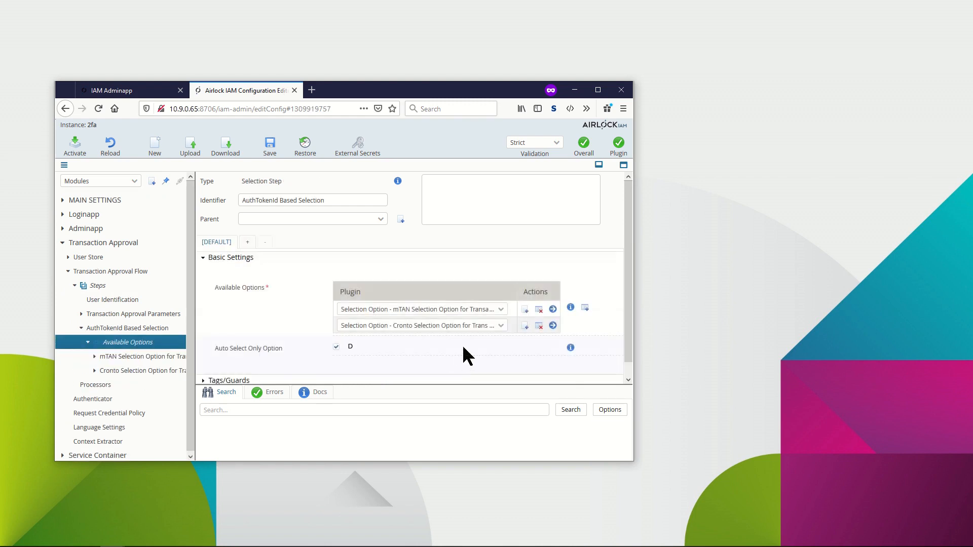
{"action": "scroll", "coordinate": [462, 344], "scroll_direction": "down", "scroll_amount": 1}
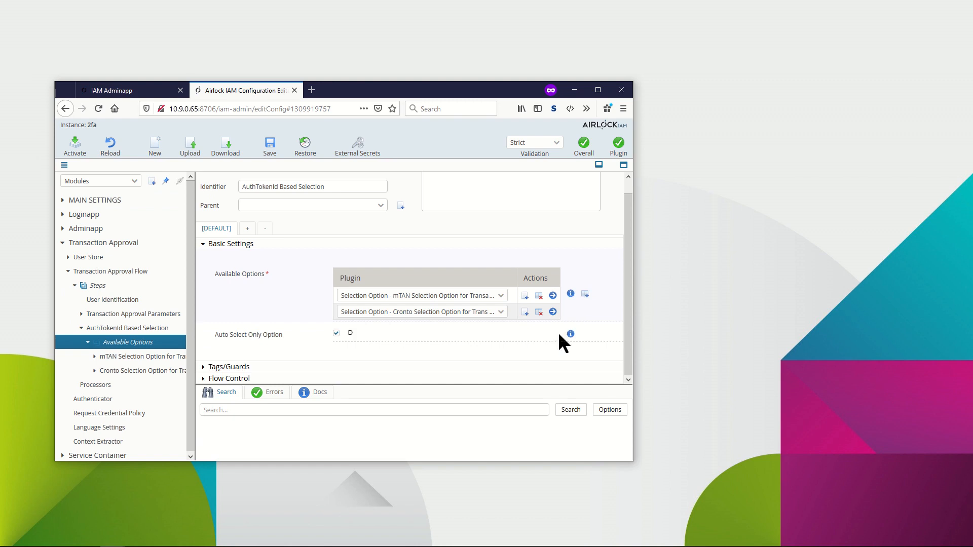
{"action": "left_click", "coordinate": [585, 294]}
{"action": "left_click", "coordinate": [525, 329]}
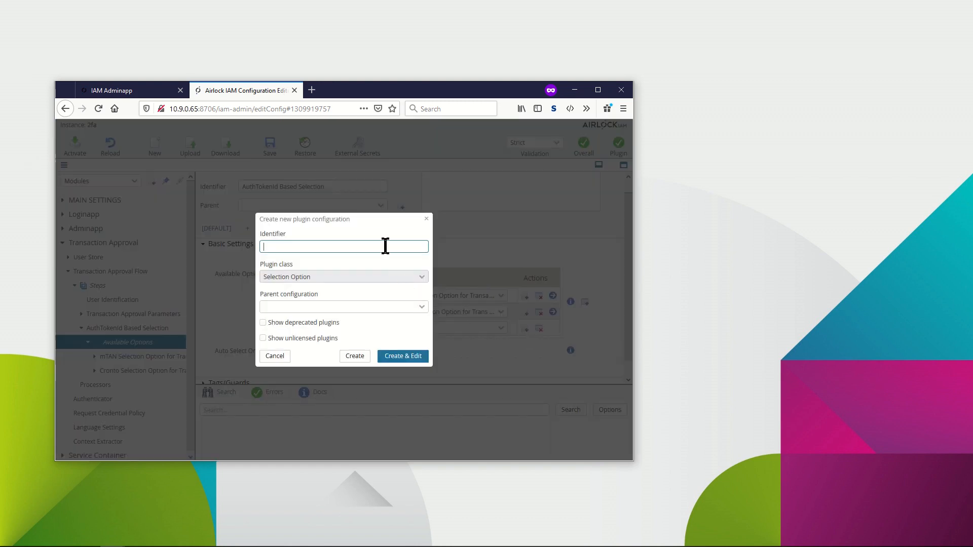
{"action": "type", "text": "Airlock 2FA Selection Option for Transaction Aproval"}
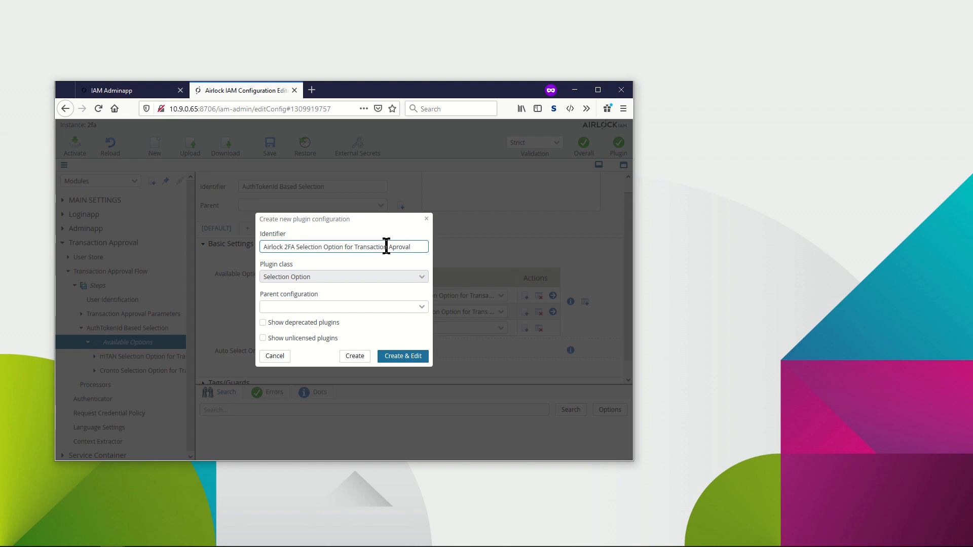
{"action": "left_click", "coordinate": [400, 358]}
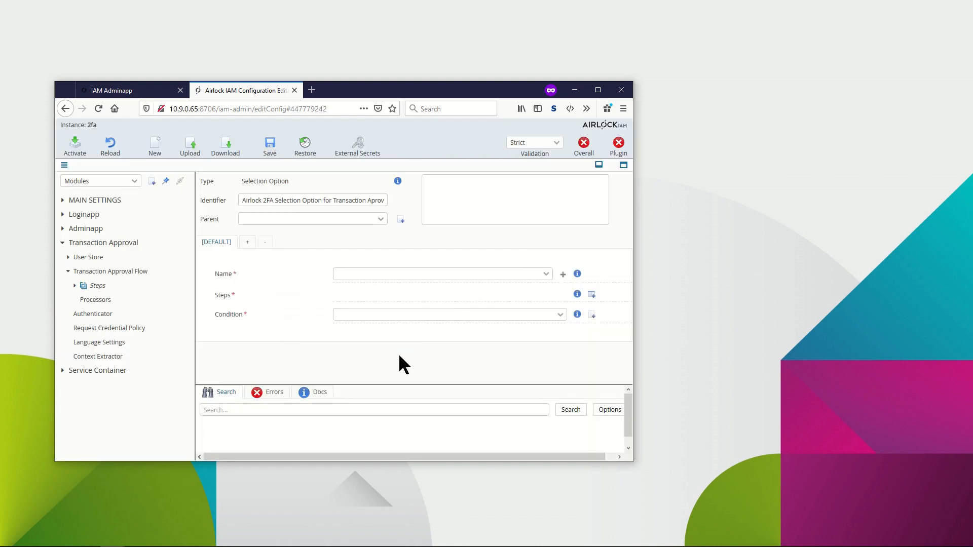
Set the option's Name to AIRLOCK_2FA and add a new Airlock 2FA Step for Transaction Approval to its Steps.
{"action": "left_click", "coordinate": [547, 274]}
{"action": "left_click", "coordinate": [440, 303]}
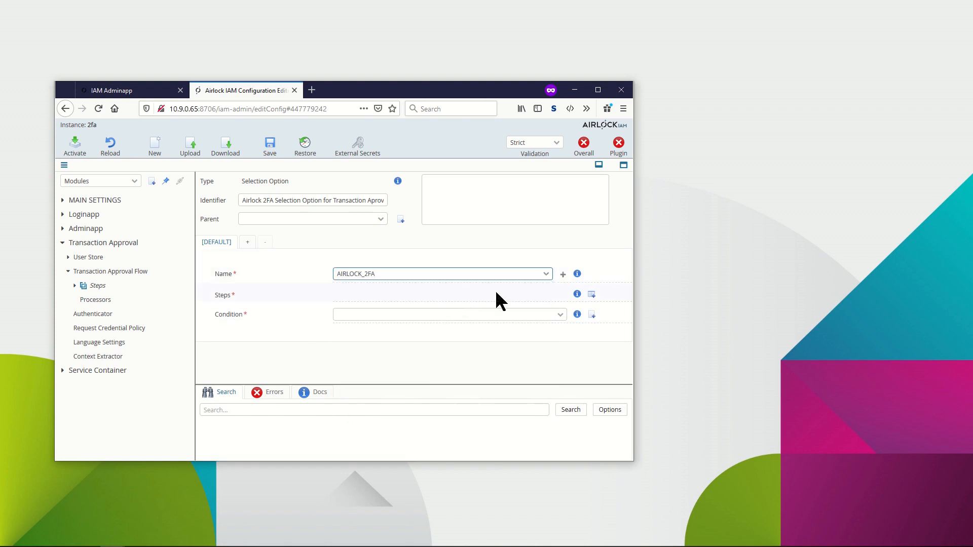
{"action": "left_click", "coordinate": [591, 295]}
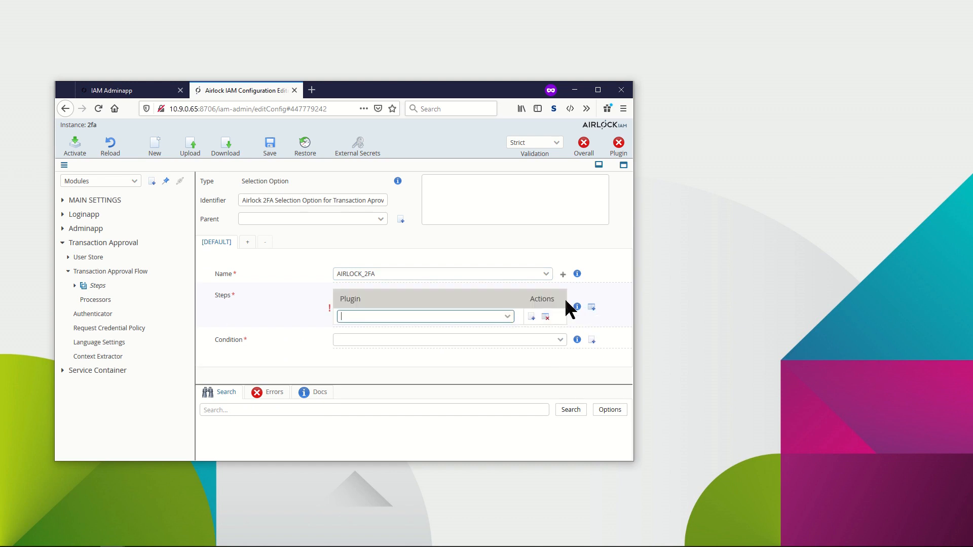
{"action": "left_click", "coordinate": [531, 317]}
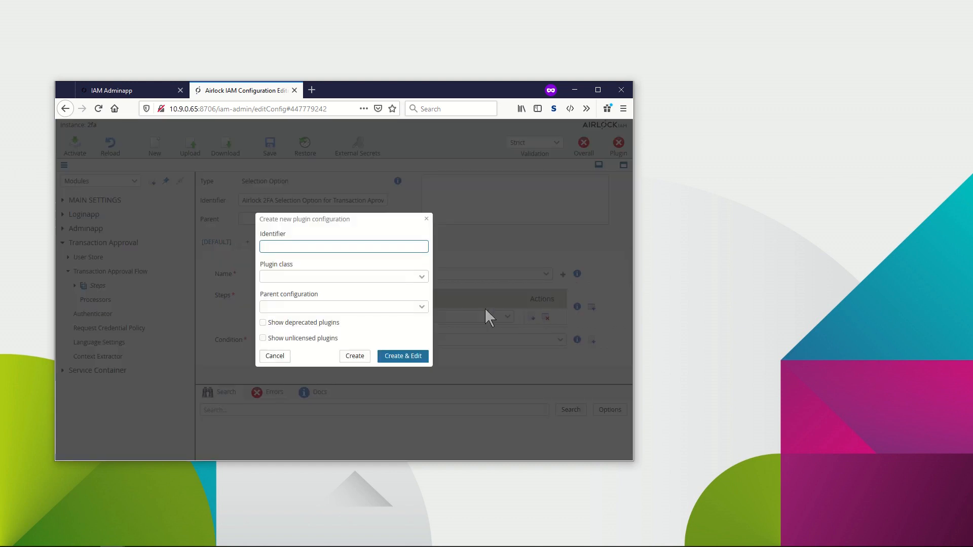
{"action": "left_click", "coordinate": [423, 278]}
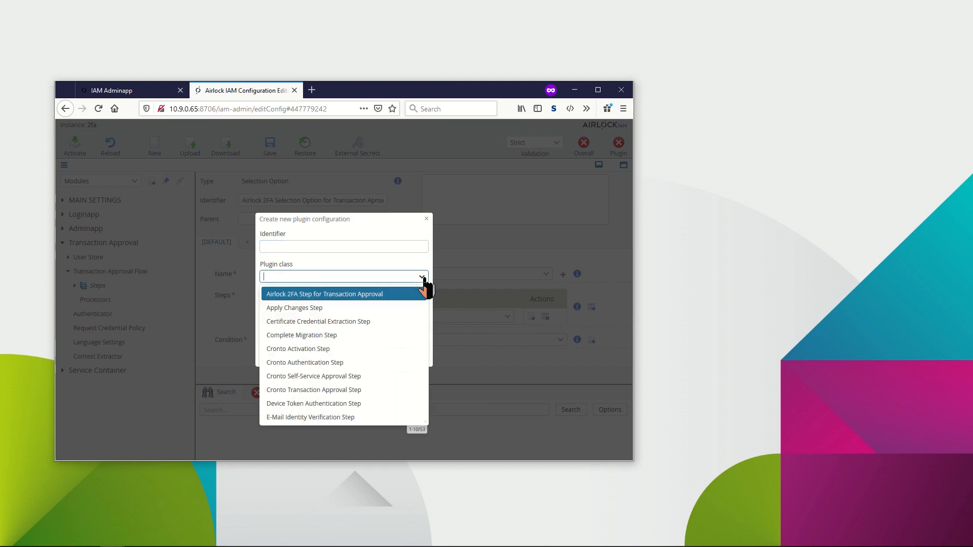
{"action": "left_click", "coordinate": [386, 294]}
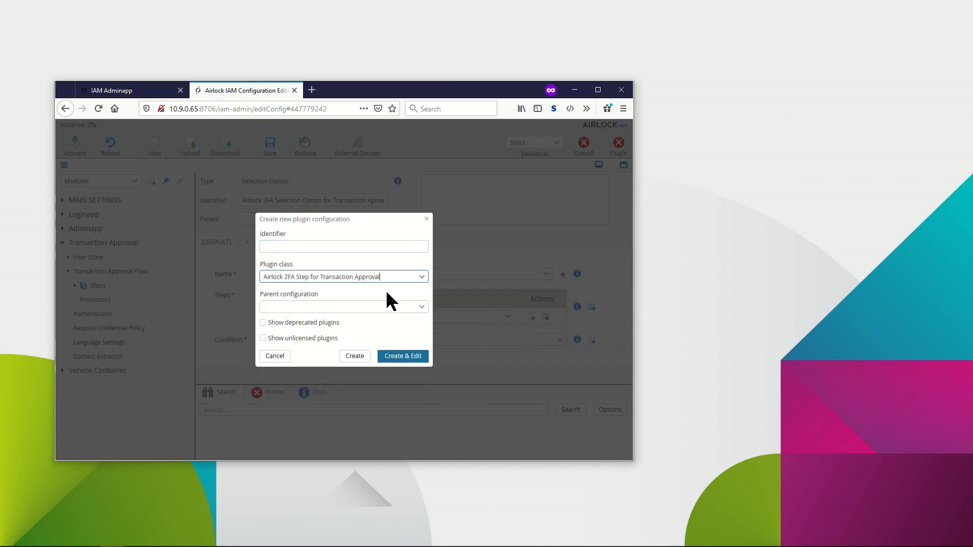
{"action": "left_click", "coordinate": [393, 356]}
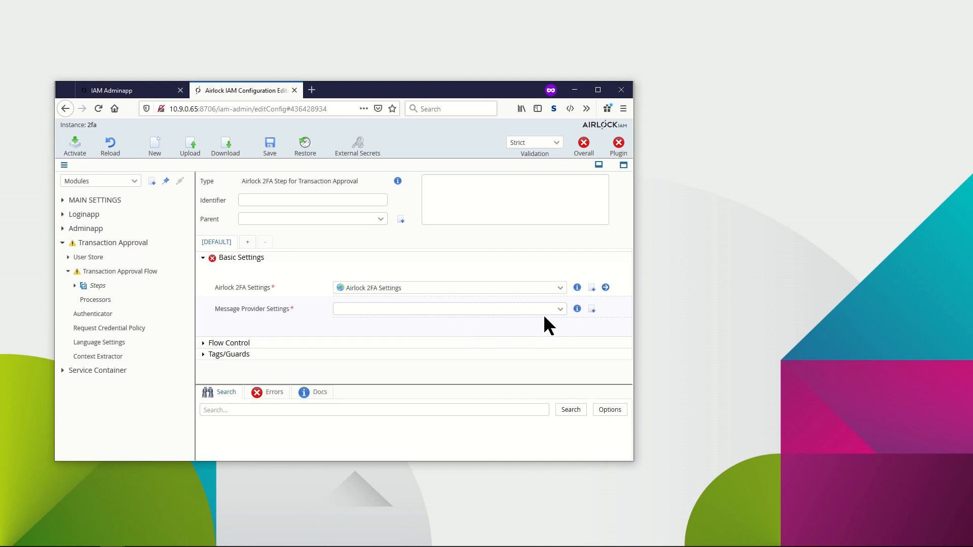
Create an Airlock 2FA Message Provider for the step's Message Provider Settings and return to the selection option.
{"action": "left_click", "coordinate": [592, 310]}
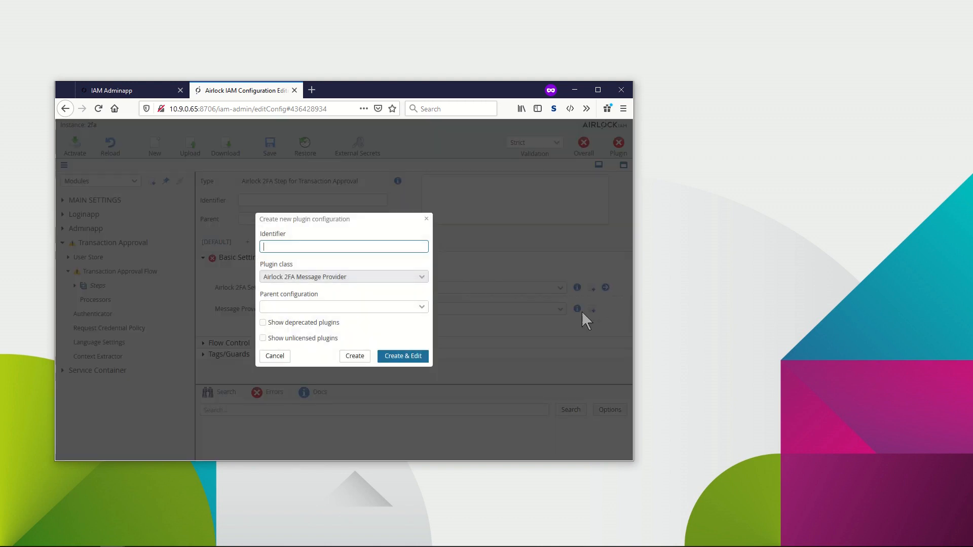
{"action": "left_click", "coordinate": [355, 357]}
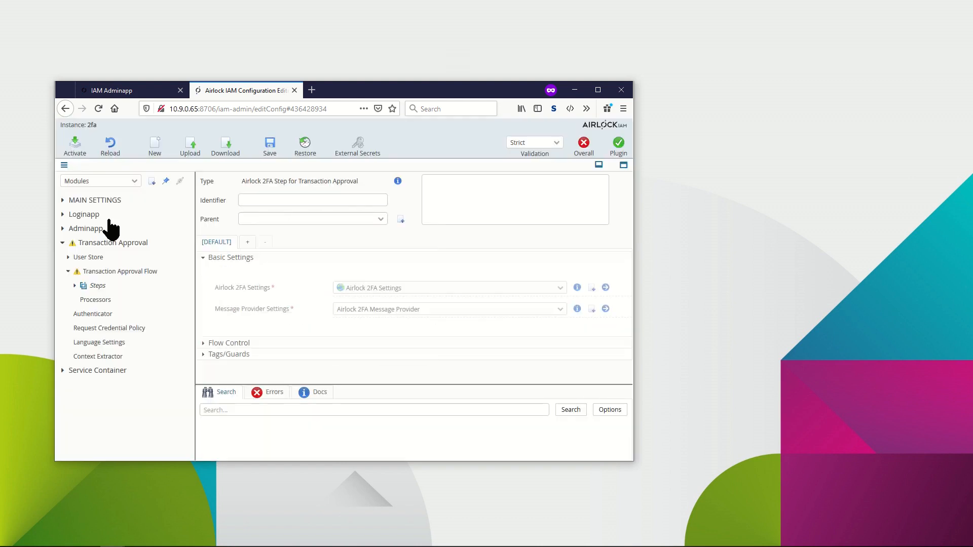
{"action": "left_click", "coordinate": [65, 108]}
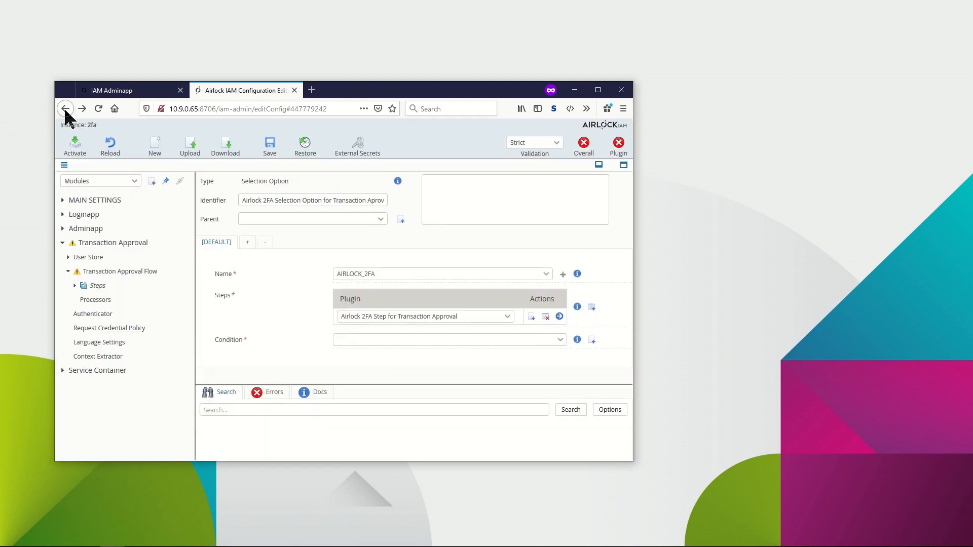
Create a new Logical AND plugin as the selection option's Condition and open it for editing.
{"action": "left_click", "coordinate": [592, 340]}
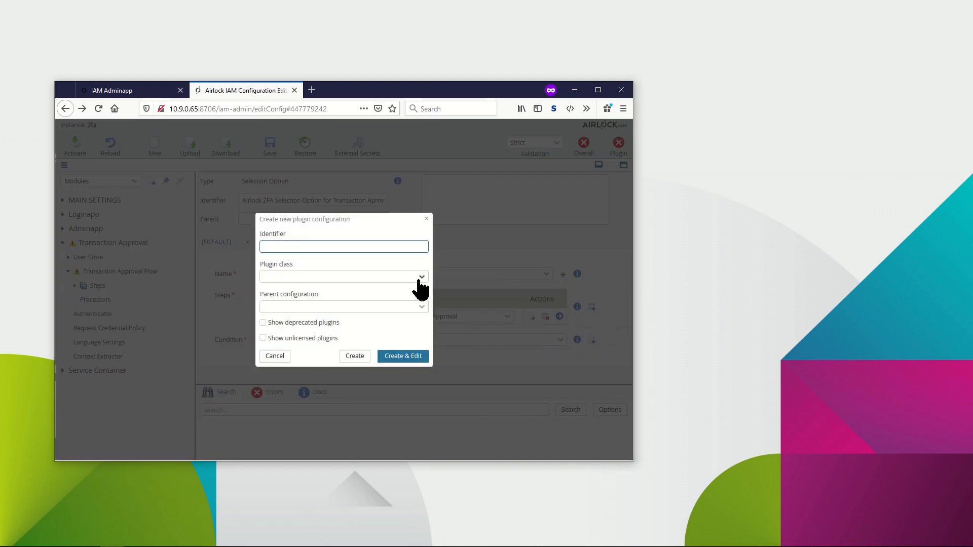
{"action": "left_click", "coordinate": [420, 279]}
{"action": "key", "text": "Down"}
{"action": "key", "text": "Down"}
{"action": "key", "text": "Down"}
{"action": "key", "text": "Down"}
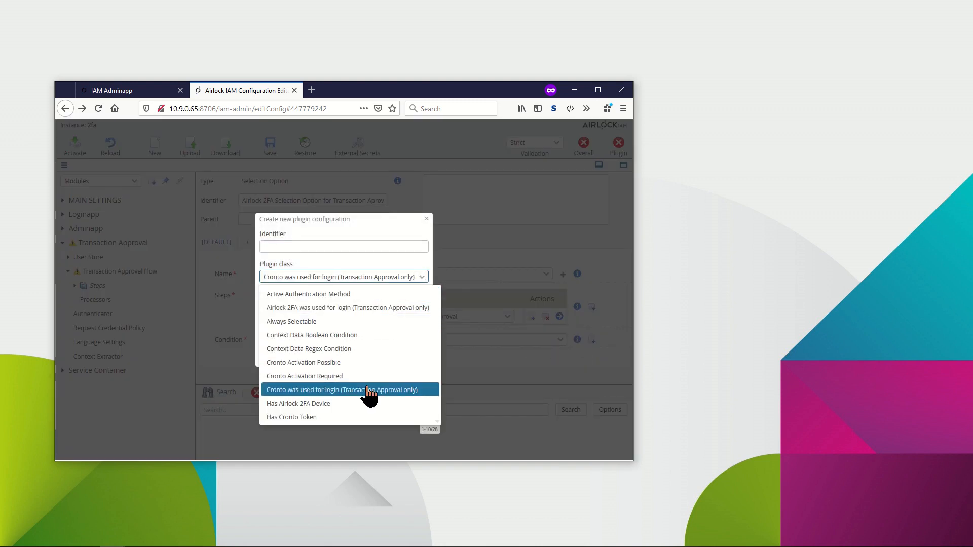
{"action": "scroll", "coordinate": [367, 387], "scroll_direction": "down", "scroll_amount": 4}
{"action": "left_click", "coordinate": [321, 400]}
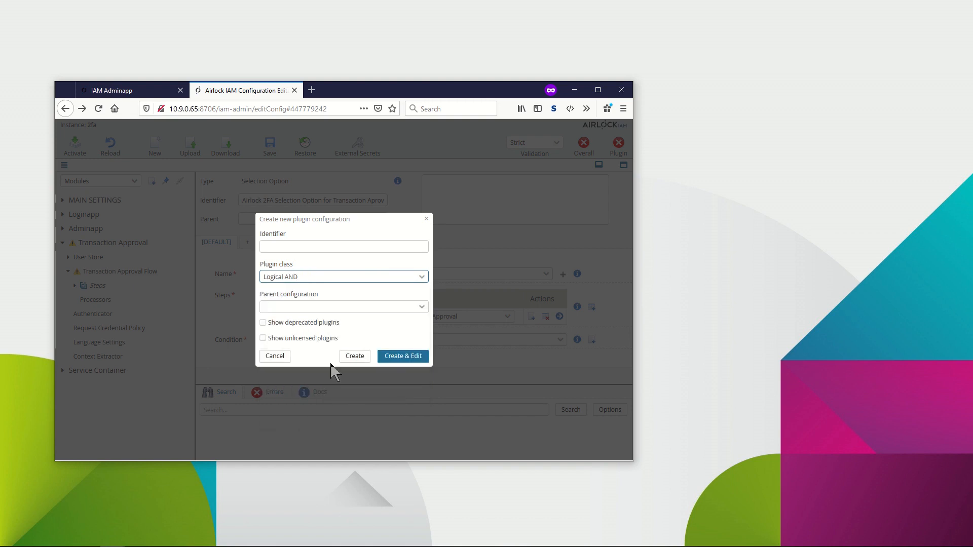
{"action": "left_click", "coordinate": [394, 358]}
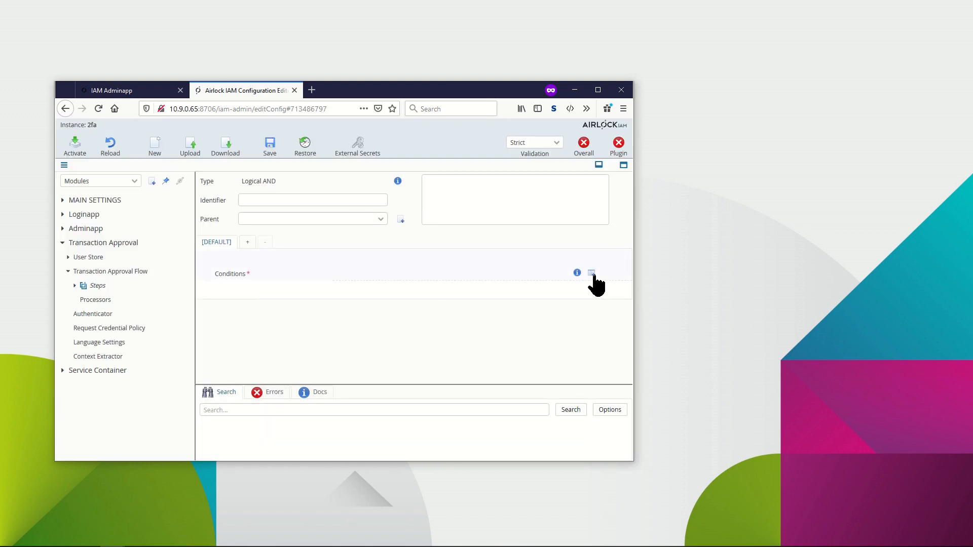
Add Airlock 2FA was used for login (Transaction Approval only) and Has Airlock 2FA Device conditions to the Logical AND, then return.
{"action": "left_click", "coordinate": [592, 274]}
{"action": "left_click", "coordinate": [530, 296]}
{"action": "left_click", "coordinate": [421, 278]}
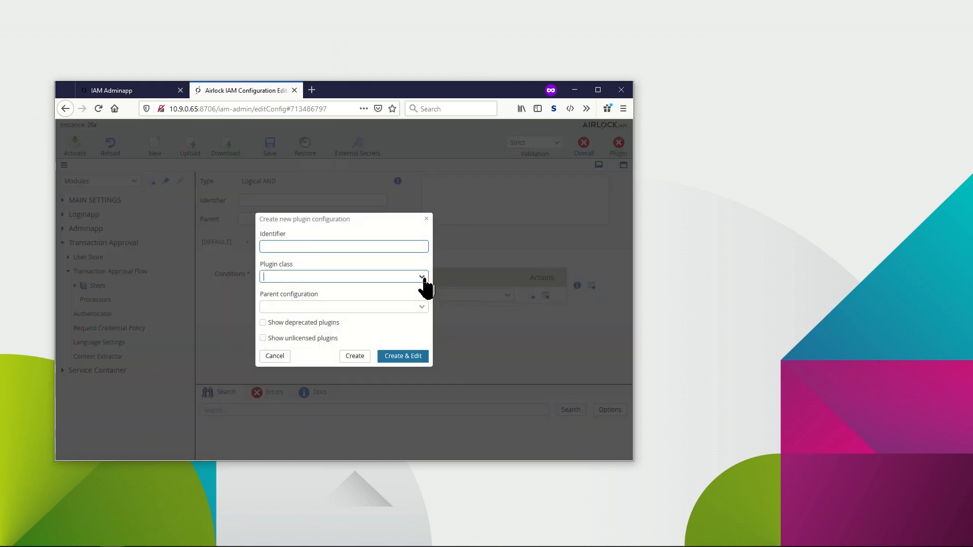
{"action": "left_click", "coordinate": [406, 308]}
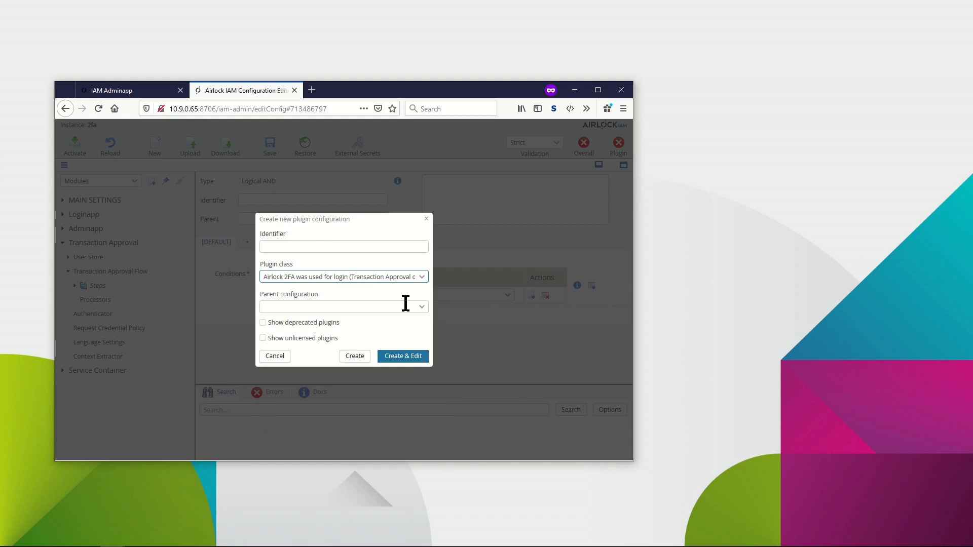
{"action": "left_click", "coordinate": [359, 357]}
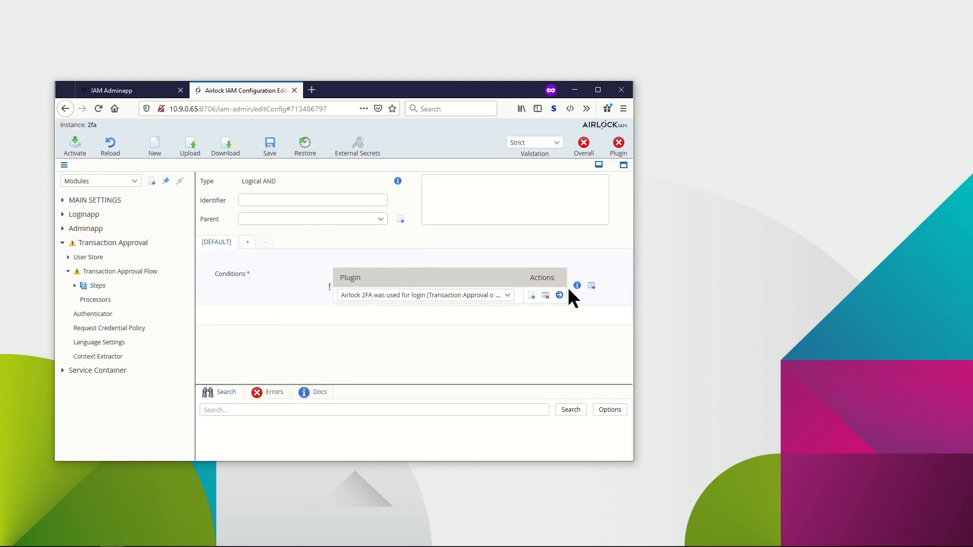
{"action": "left_click", "coordinate": [592, 286]}
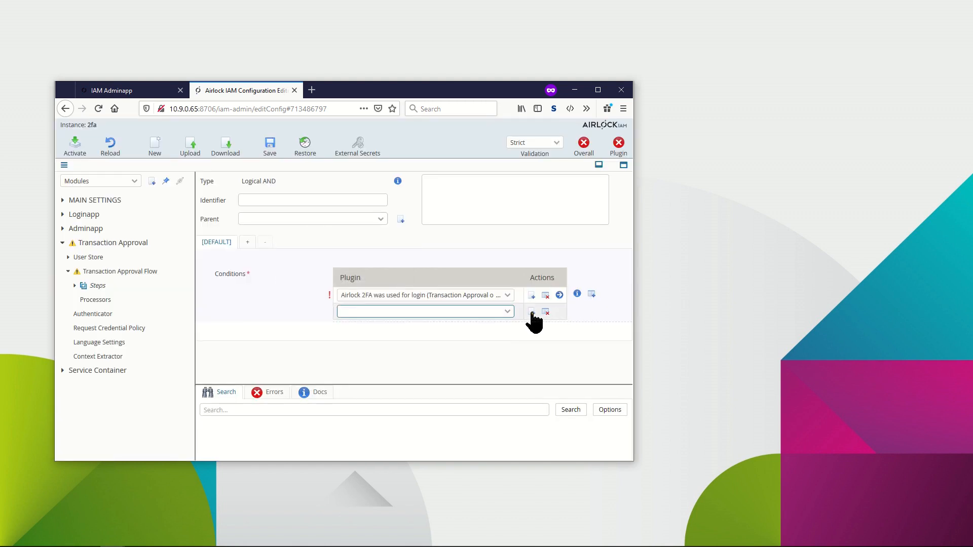
{"action": "left_click", "coordinate": [532, 312]}
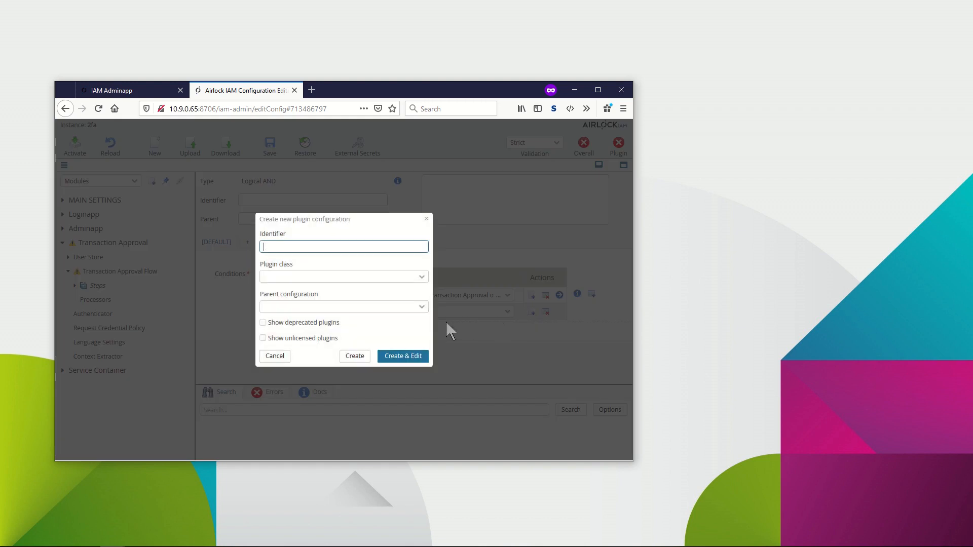
{"action": "left_click", "coordinate": [420, 277]}
{"action": "left_click", "coordinate": [319, 404]}
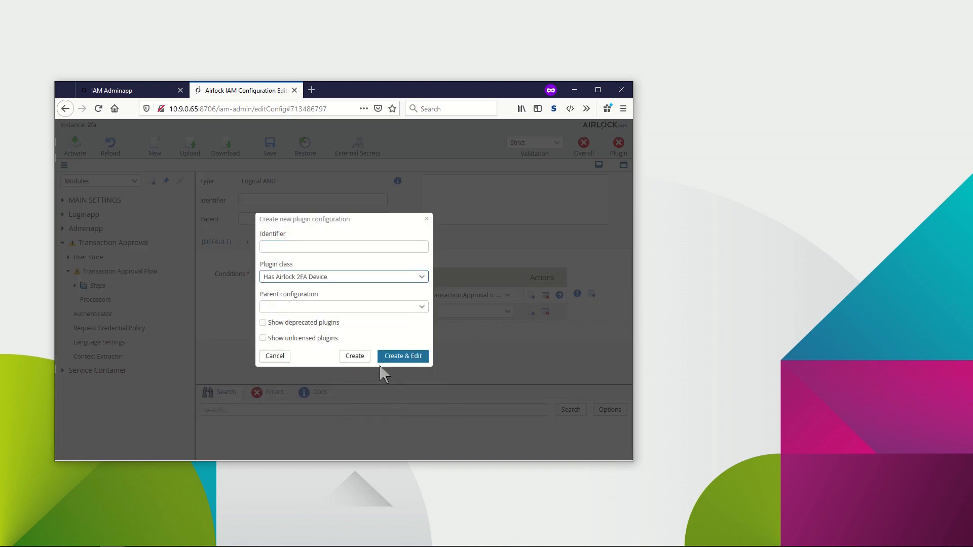
{"action": "left_click", "coordinate": [360, 356]}
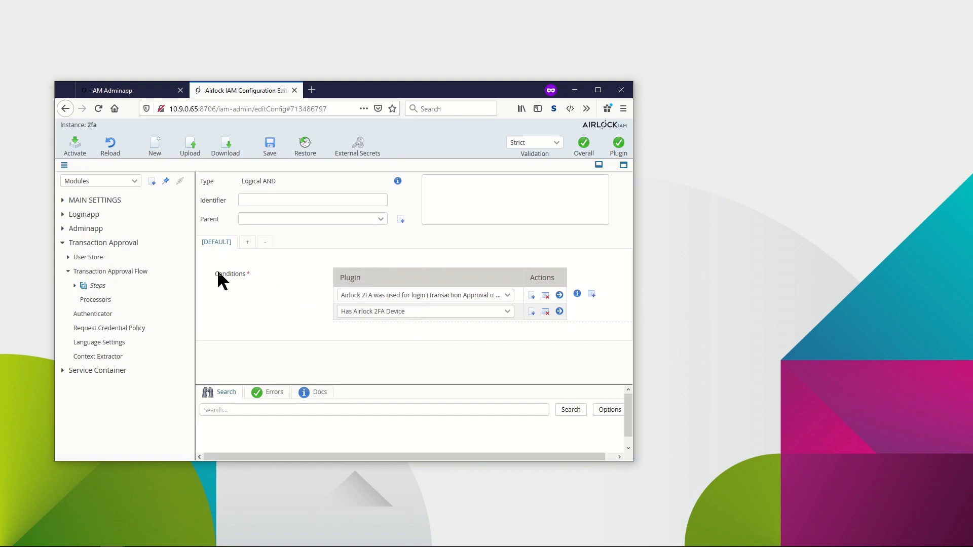
{"action": "left_click", "coordinate": [65, 109]}
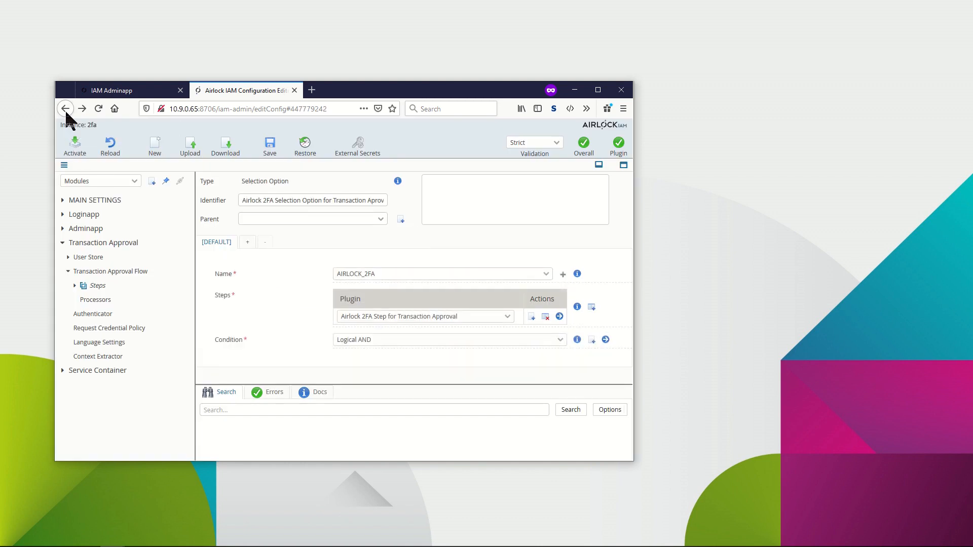
Activate the configuration with the comment Airlock 2FA configured and deploy it live.
{"action": "left_click", "coordinate": [75, 147]}
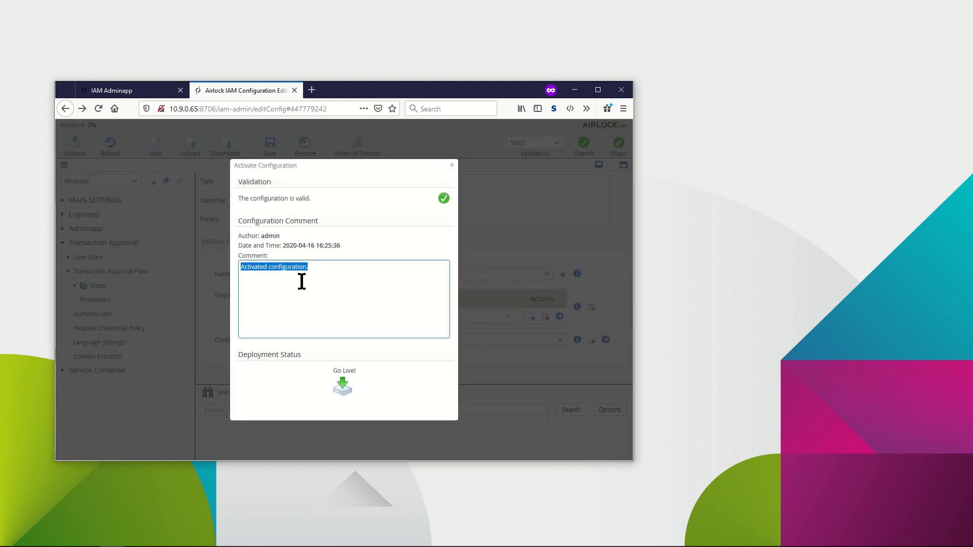
{"action": "type", "text": "Airlock "}
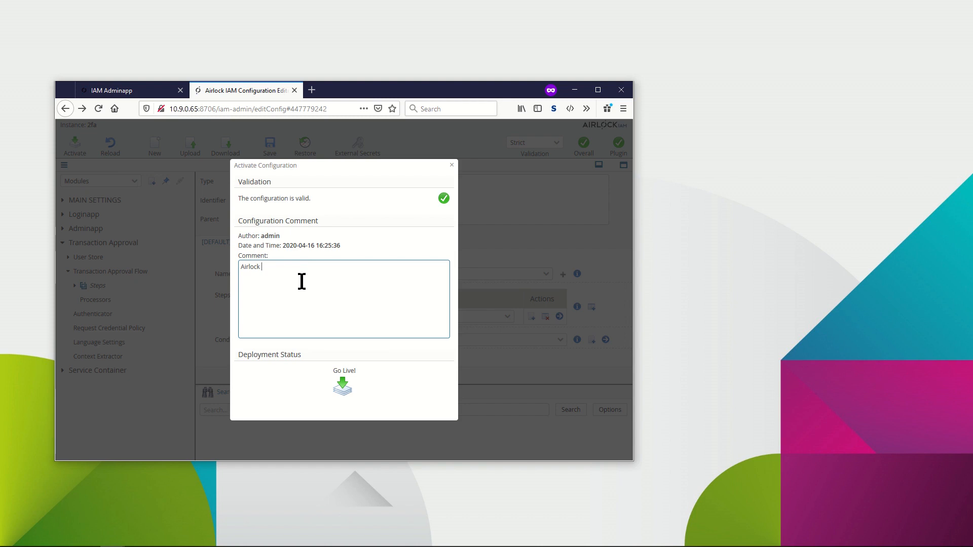
{"action": "type", "text": "2FA configured"}
{"action": "left_click", "coordinate": [344, 387]}
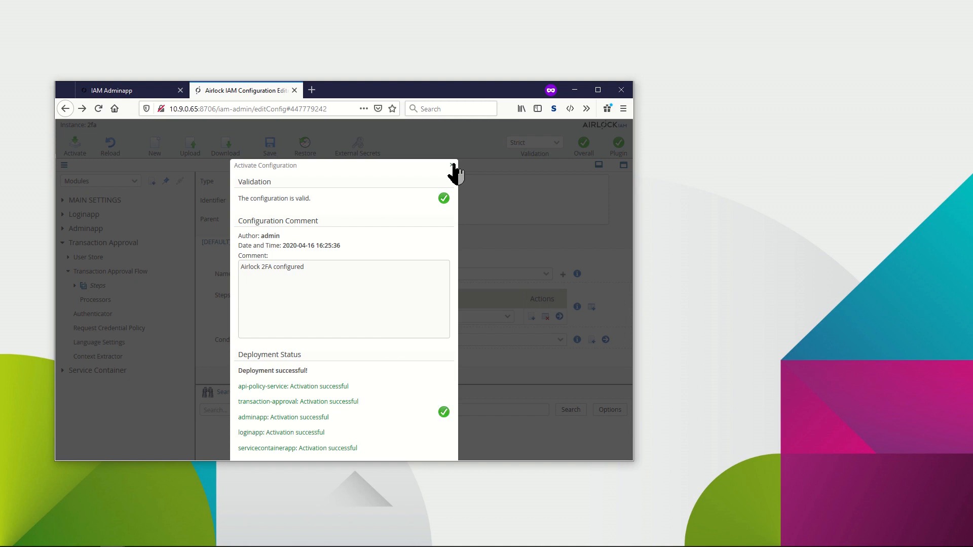
{"action": "left_click", "coordinate": [453, 166]}
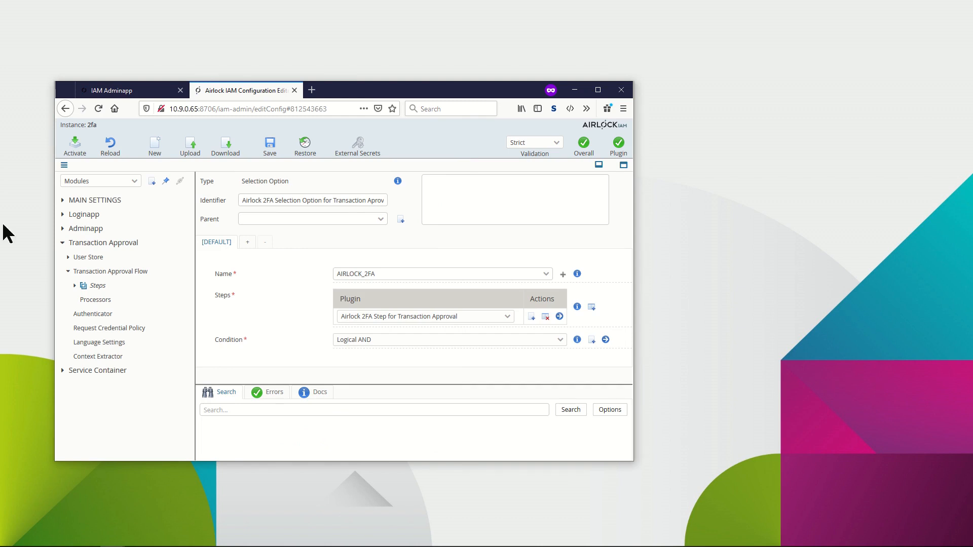
{"action": "left_click", "coordinate": [312, 90]}
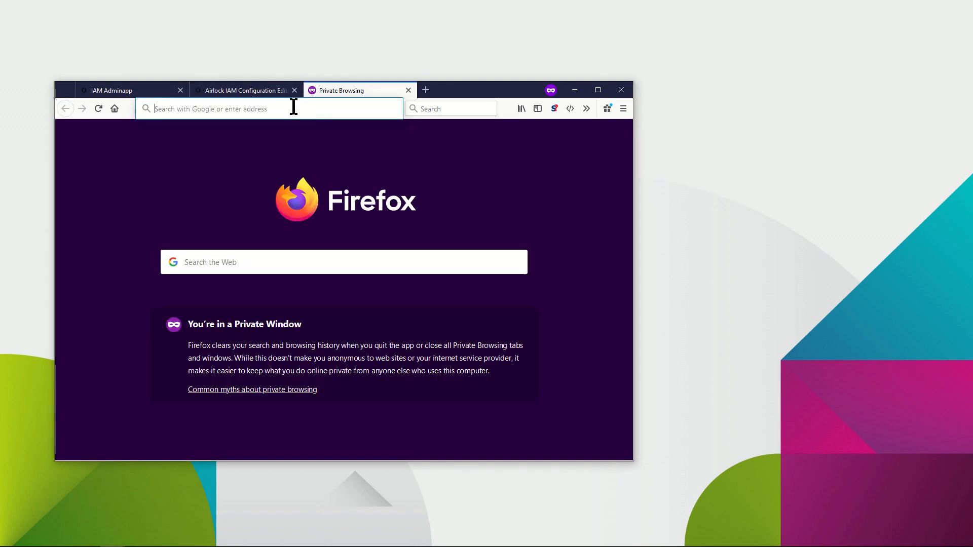
{"action": "key", "text": "ctrl+v"}
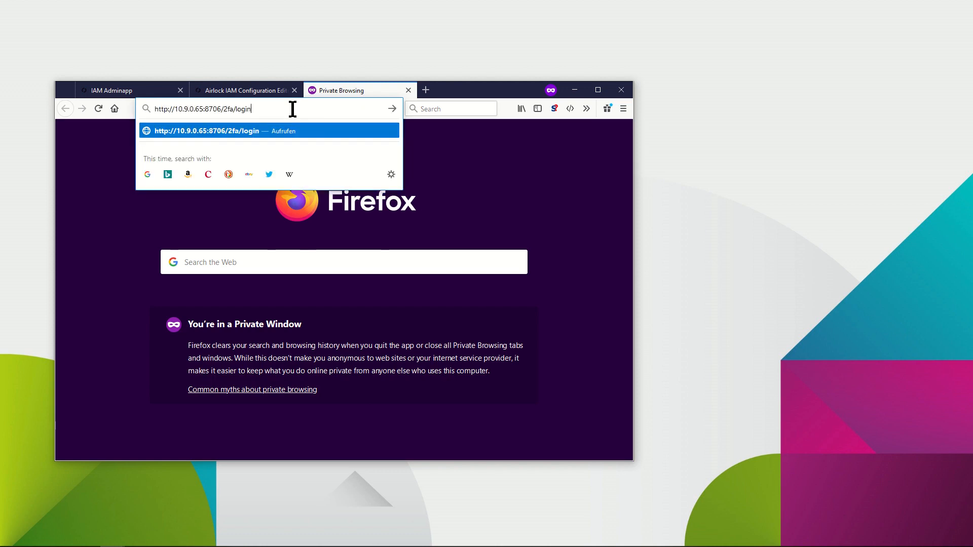
{"action": "key", "text": "Return"}
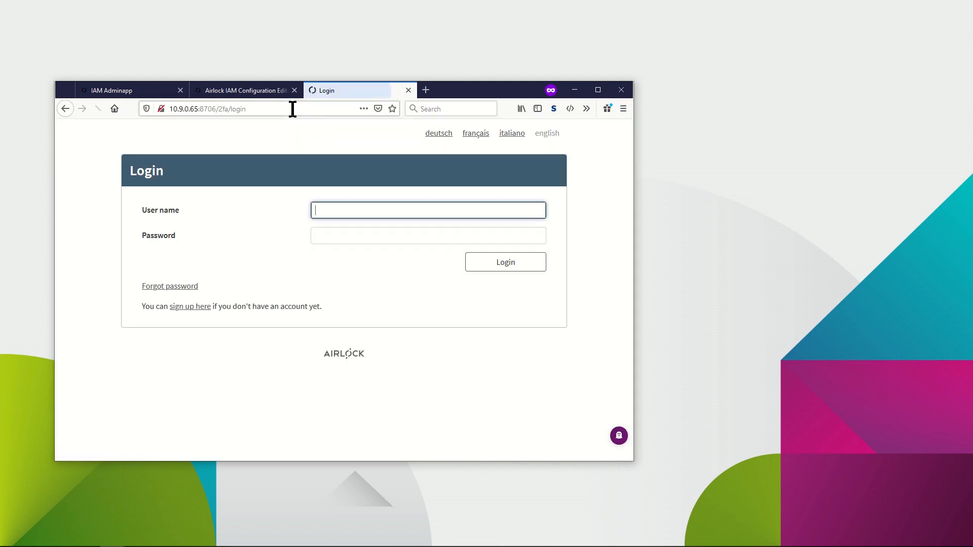
Log in to the Loginapp with the test user's username and account password.
{"action": "type", "text": "stephanie"}
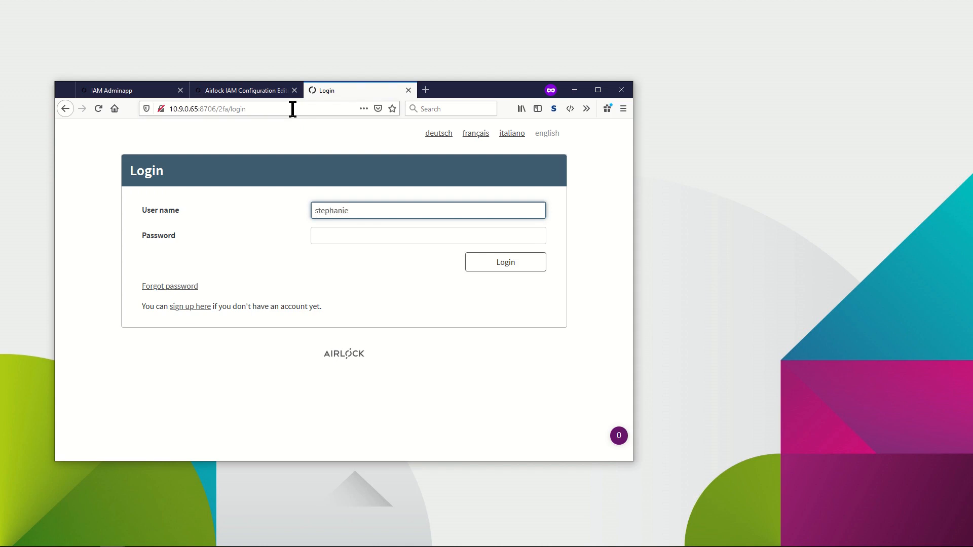
{"action": "key", "text": "Tab"}
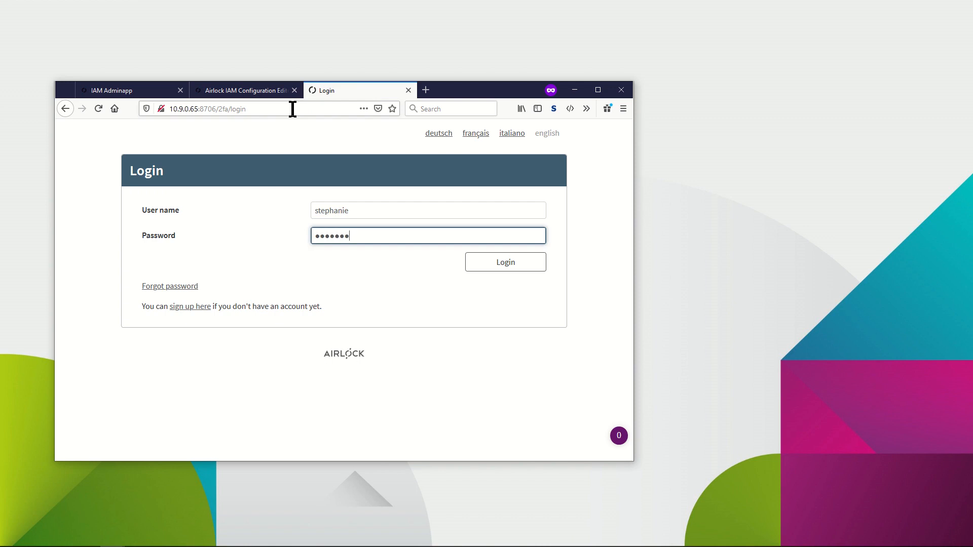
{"action": "type", "text": "••••••••"}
{"action": "key", "text": "alt+Tab"}
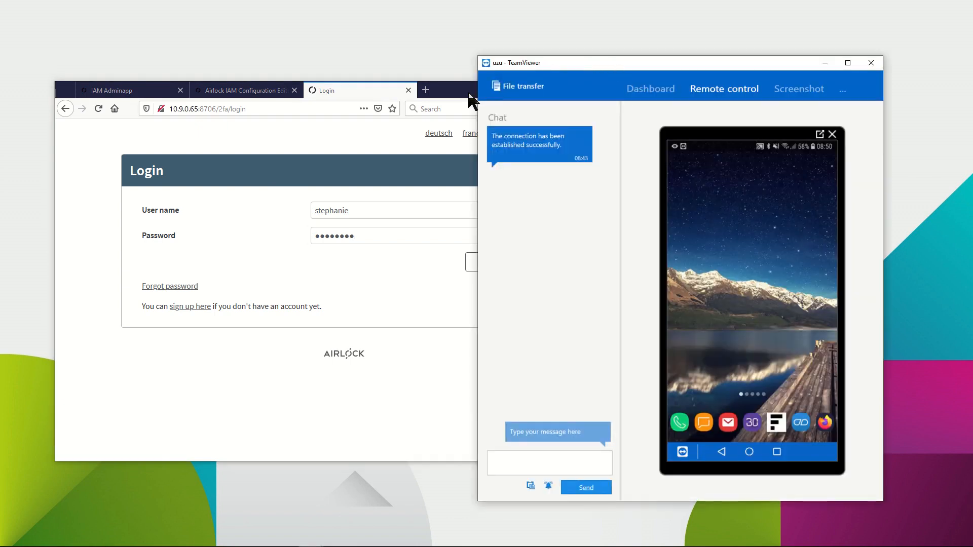
{"action": "left_click", "coordinate": [461, 95]}
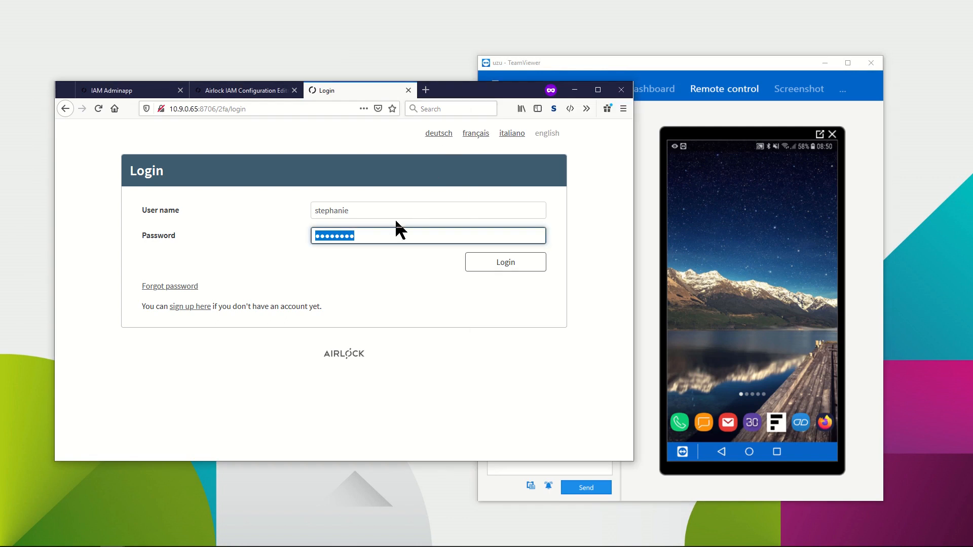
{"action": "left_click", "coordinate": [488, 262]}
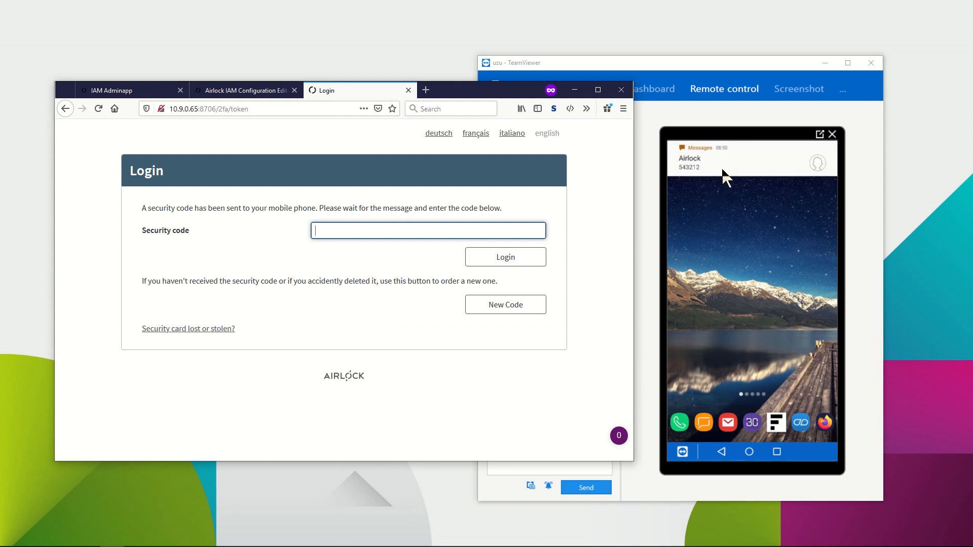
Open the received SMS on the phone and submit its security code to finish the login.
{"action": "left_click", "coordinate": [704, 163]}
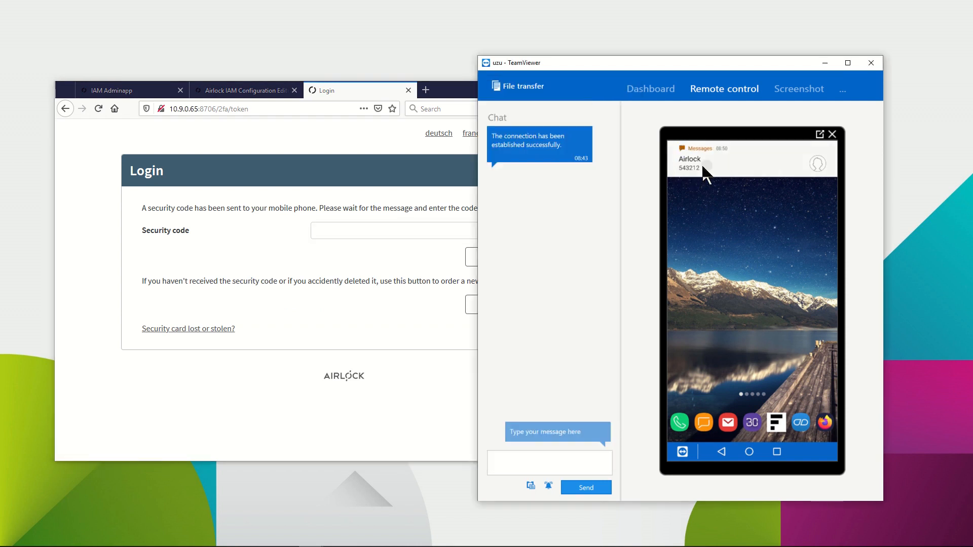
{"action": "left_click", "coordinate": [364, 91]}
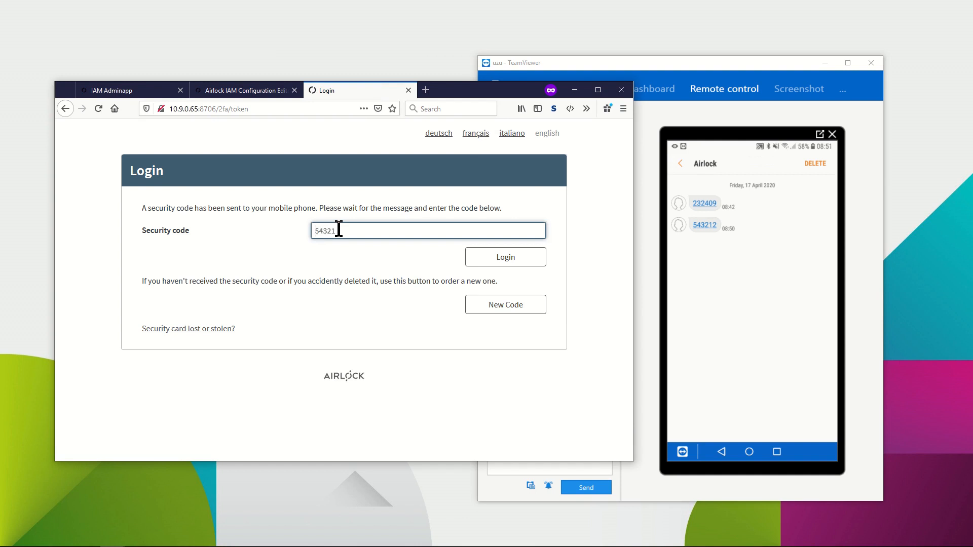
{"action": "type", "text": "543212"}
{"action": "key", "text": "Return"}
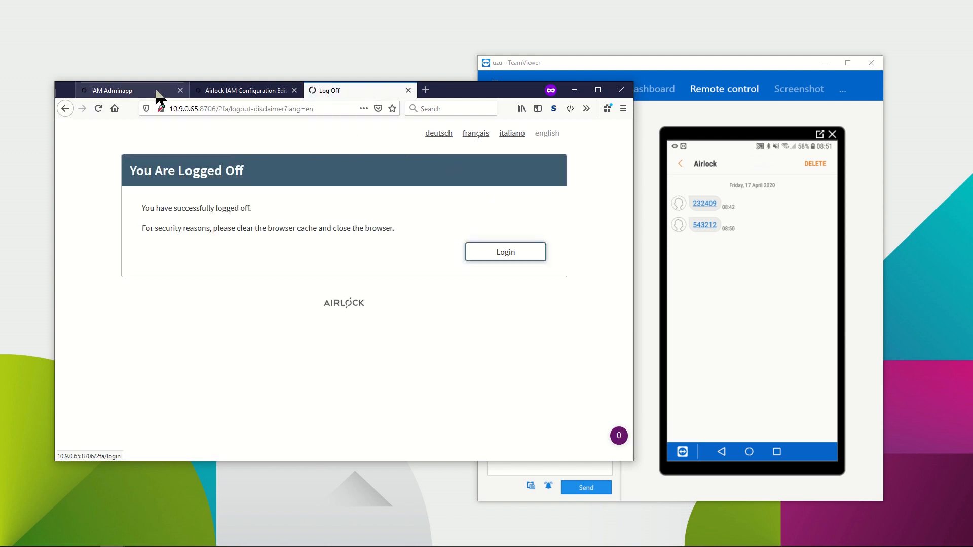
In the Adminapp, search the users and open the test user's details.
{"action": "left_click", "coordinate": [118, 92]}
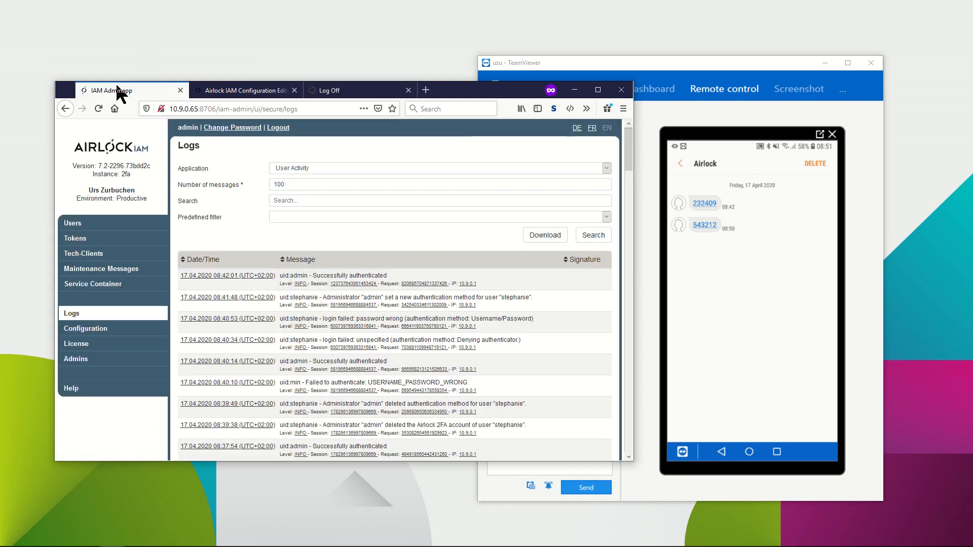
{"action": "left_click", "coordinate": [73, 223]}
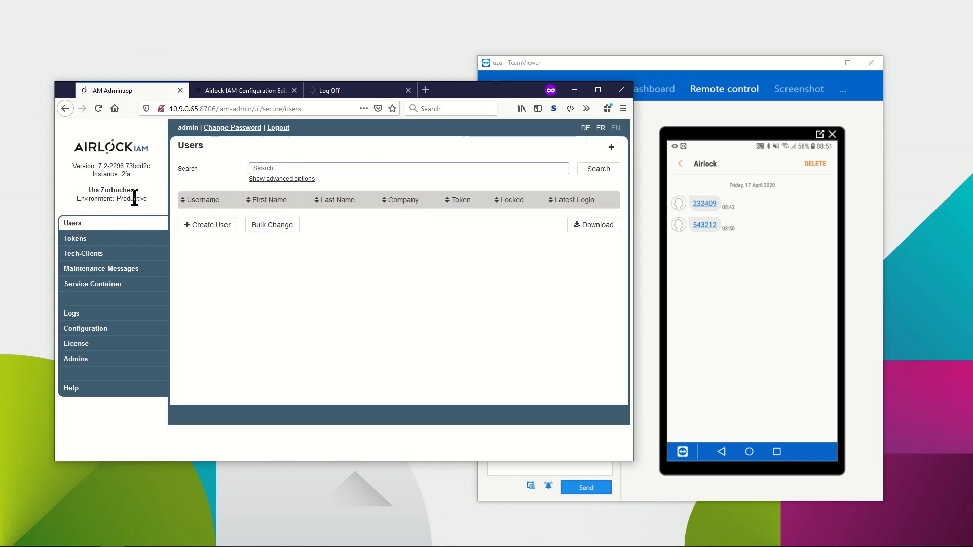
{"action": "left_click", "coordinate": [588, 170]}
{"action": "left_click", "coordinate": [192, 216]}
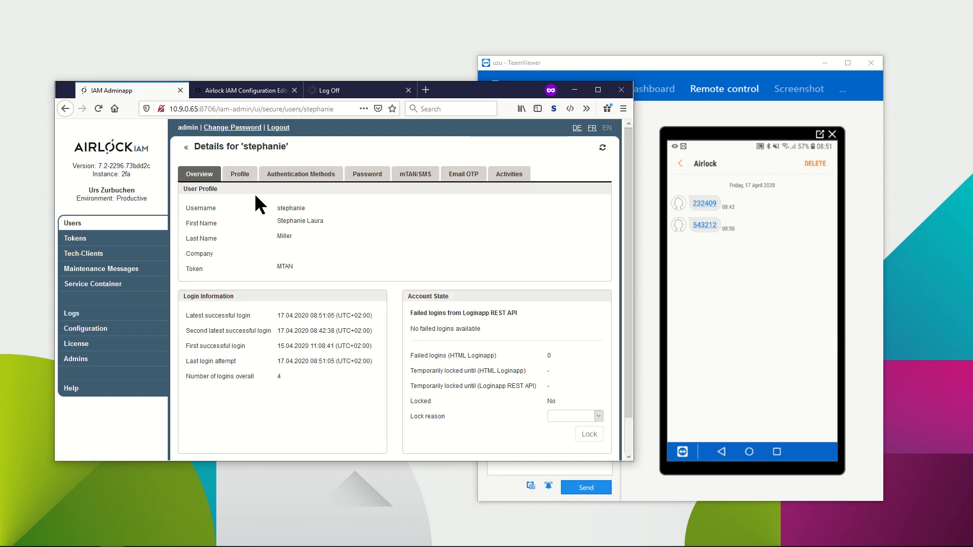
Set the user's authentication method migration target to Airlock 2FA and save it.
{"action": "left_click", "coordinate": [330, 178]}
{"action": "left_click", "coordinate": [375, 340]}
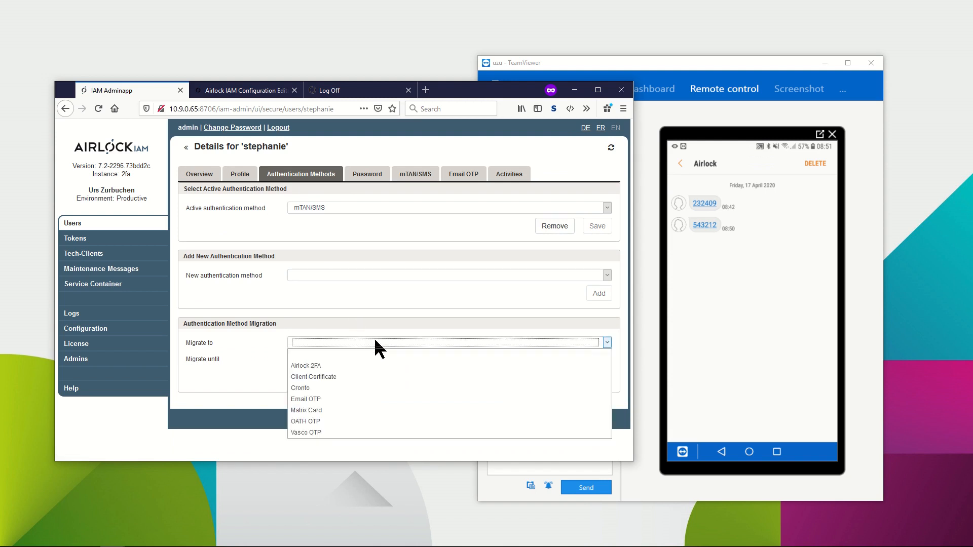
{"action": "left_click", "coordinate": [360, 364]}
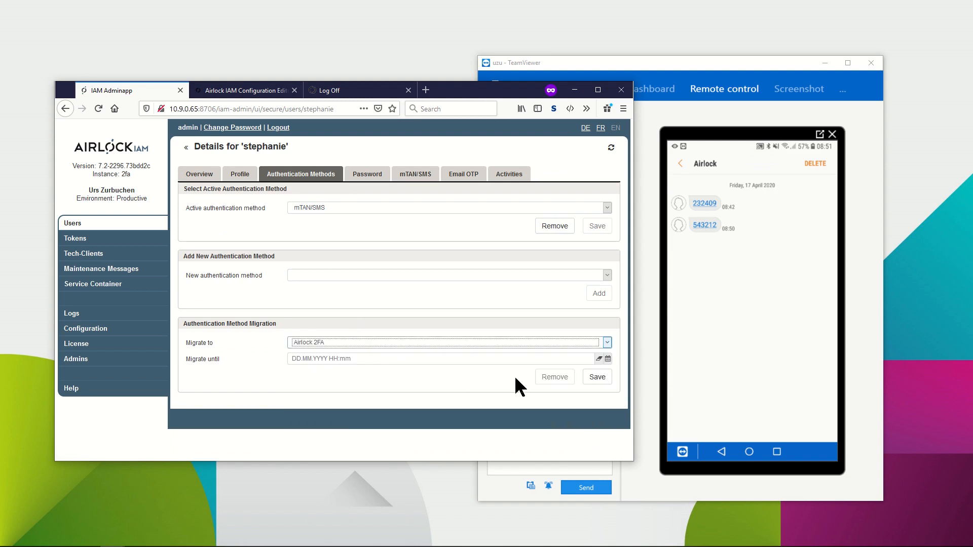
{"action": "left_click", "coordinate": [597, 377]}
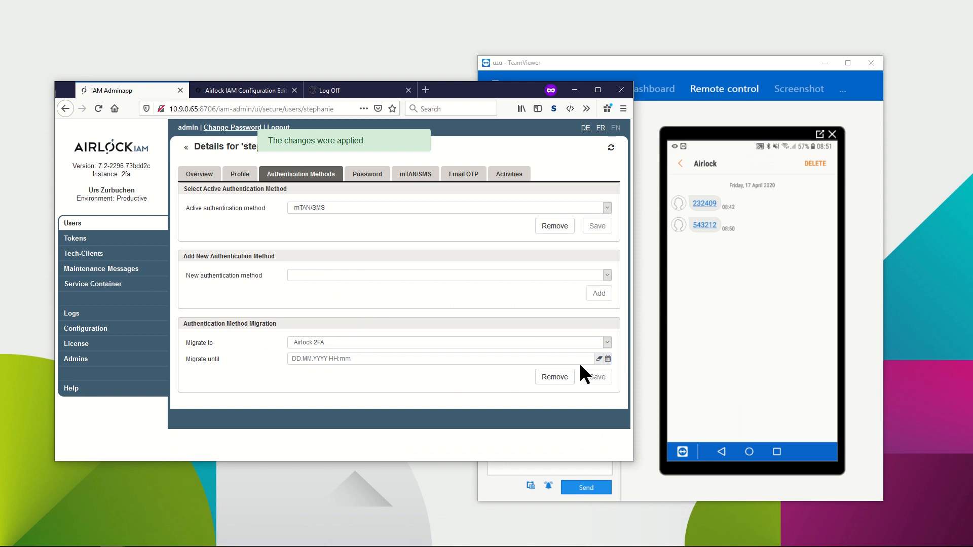
Return to the users list, switch to the login tab and log in again with the test user's username and password.
{"action": "left_click", "coordinate": [186, 148]}
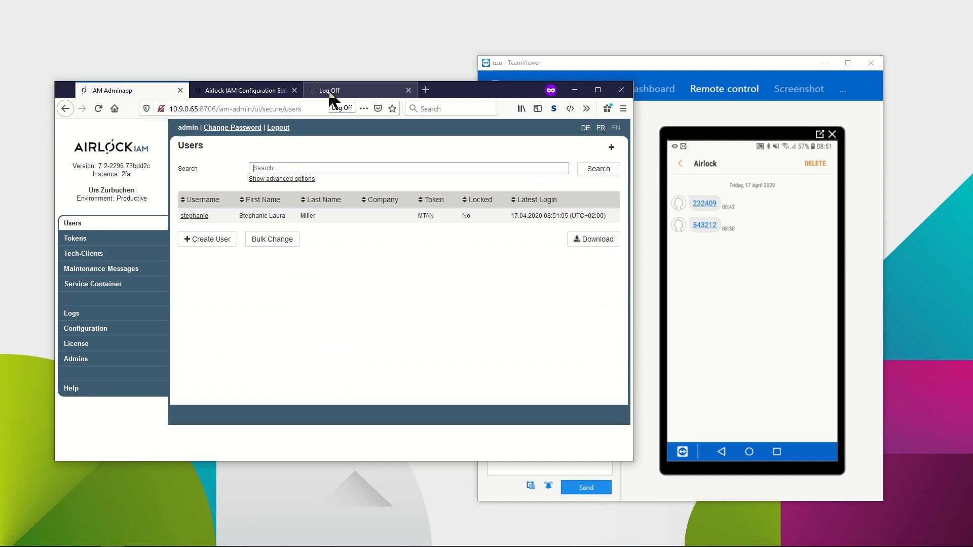
{"action": "left_click", "coordinate": [330, 93]}
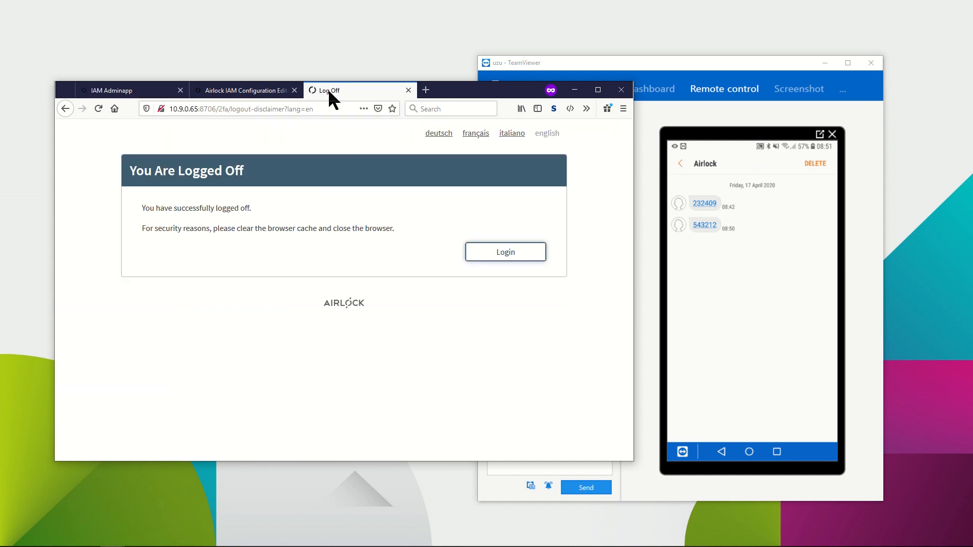
{"action": "left_click", "coordinate": [491, 251]}
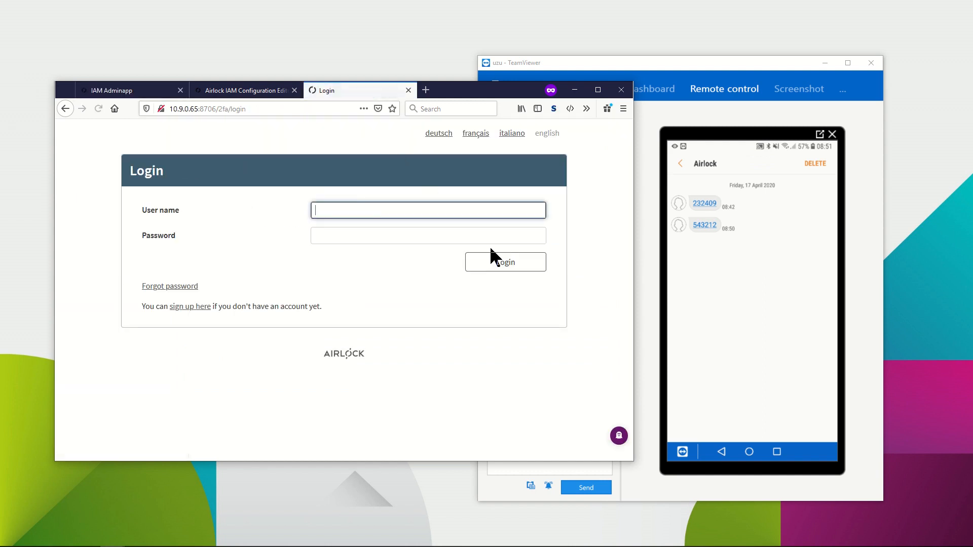
{"action": "type", "text": "stephanie"}
{"action": "key", "text": "Tab"}
{"action": "type", "text": "******"}
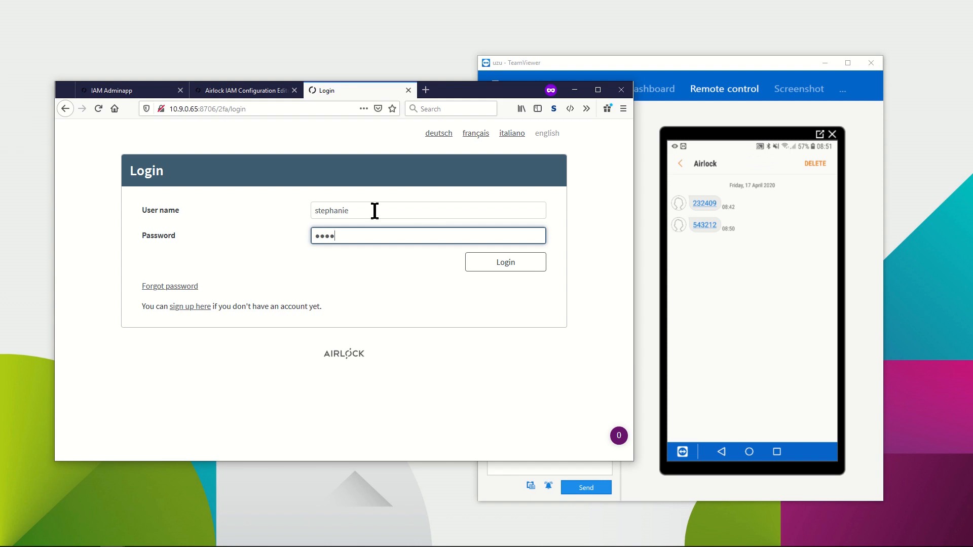
{"action": "type", "text": "**"}
{"action": "key", "text": "Return"}
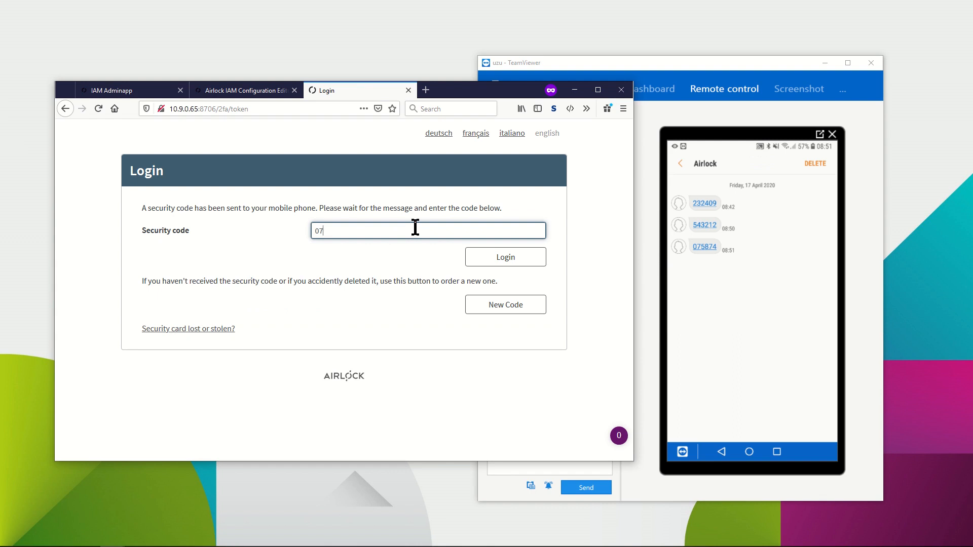
Enter the newly received SMS security code to complete the login.
{"action": "type", "text": "075874"}
{"action": "key", "text": "Return"}
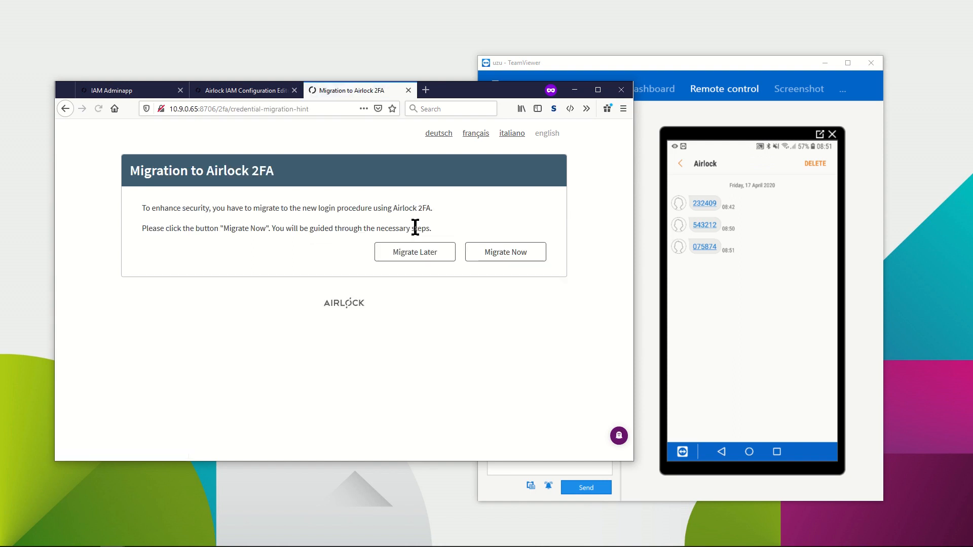
Start the migration to Airlock 2FA now and confirm the account added in the phone's Airlock 2FA app.
{"action": "left_click", "coordinate": [495, 249]}
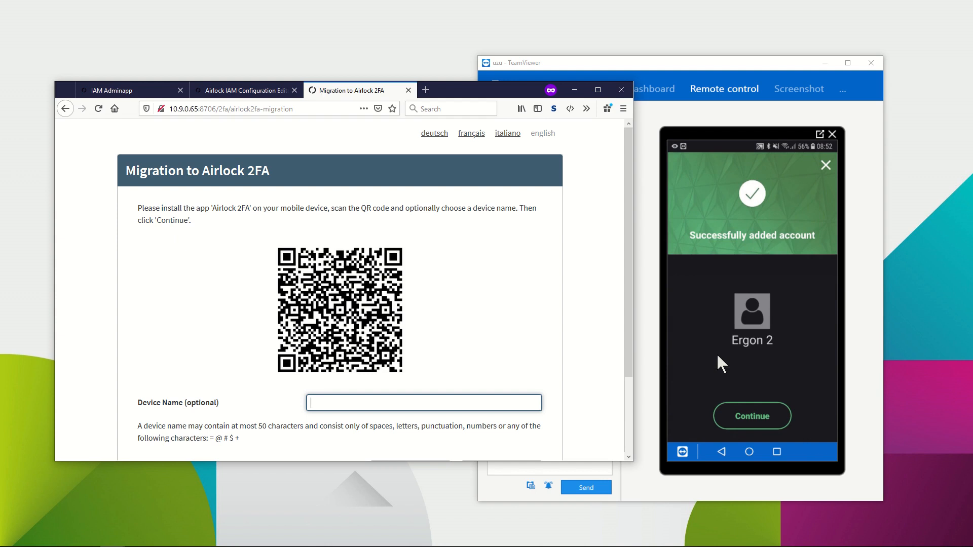
{"action": "left_click", "coordinate": [746, 412]}
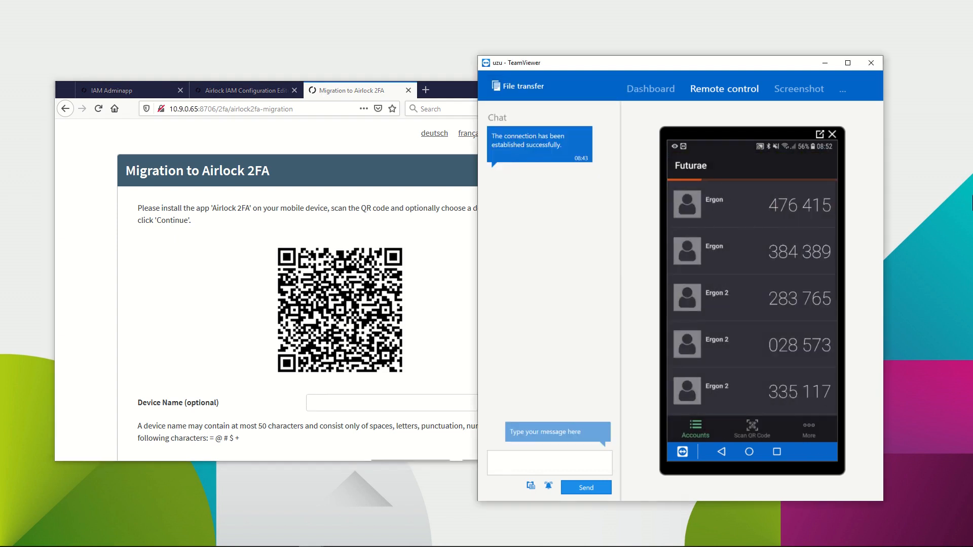
Name the device as the user's smartphone and continue the migration.
{"action": "left_click", "coordinate": [457, 298]}
{"action": "left_click", "coordinate": [415, 404]}
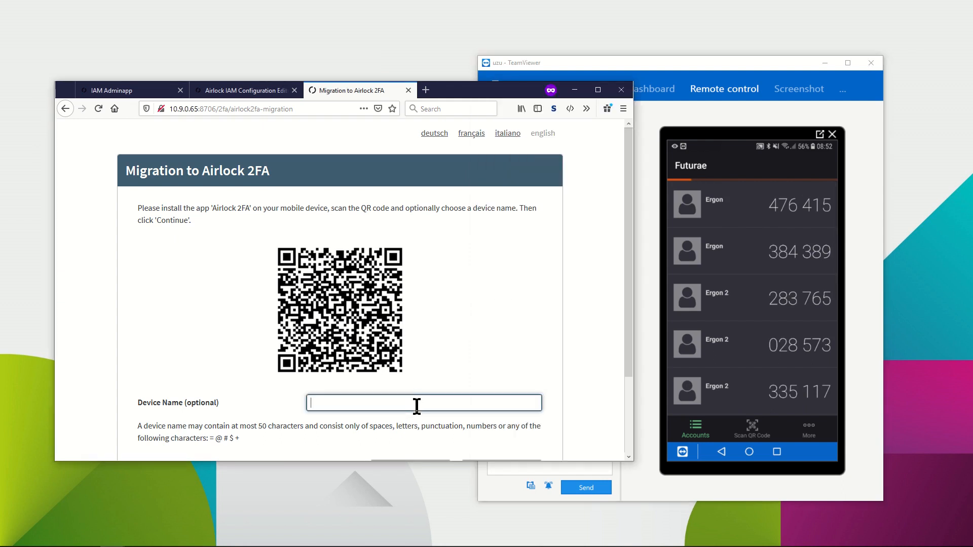
{"action": "type", "text": "Stephanie's S"}
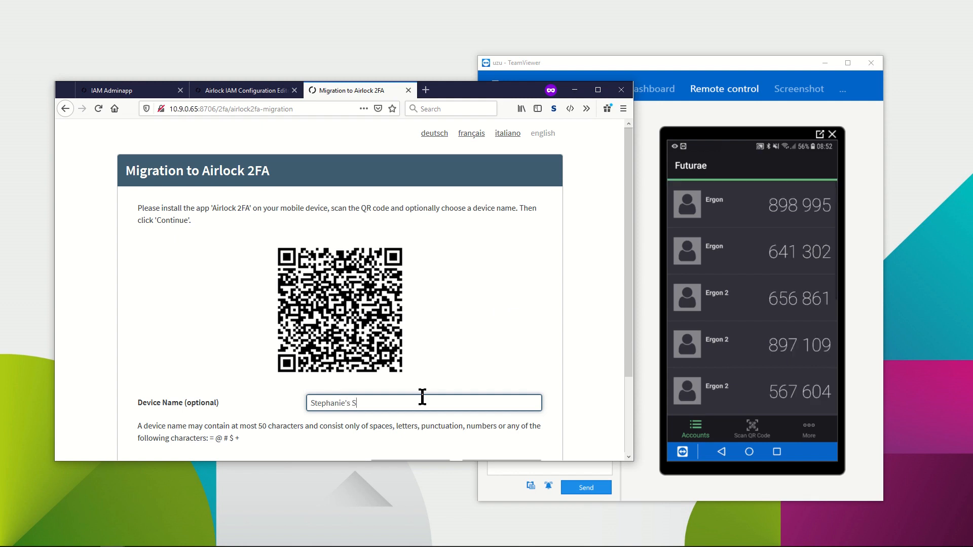
{"action": "type", "text": "martphone"}
{"action": "scroll", "coordinate": [428, 401], "scroll_direction": "down", "scroll_amount": 2}
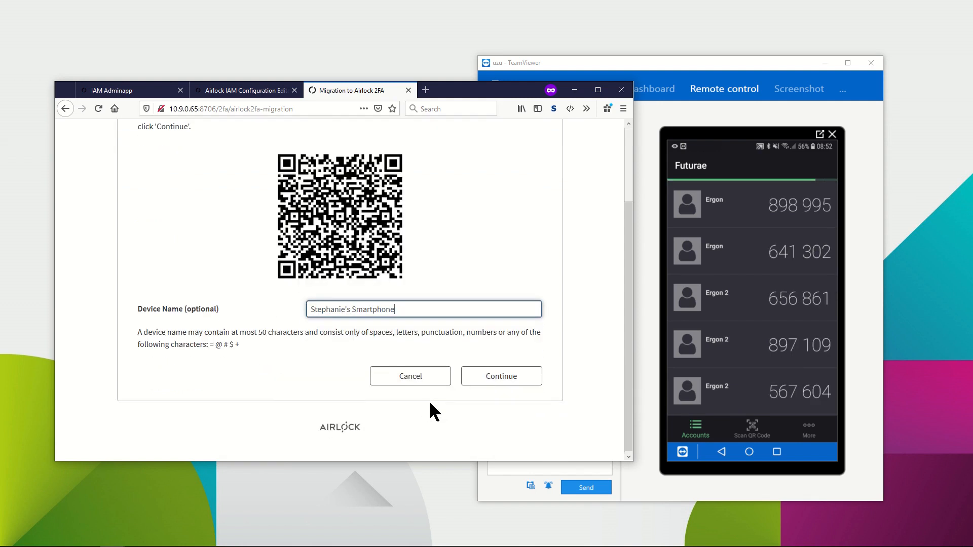
{"action": "left_click", "coordinate": [501, 378]}
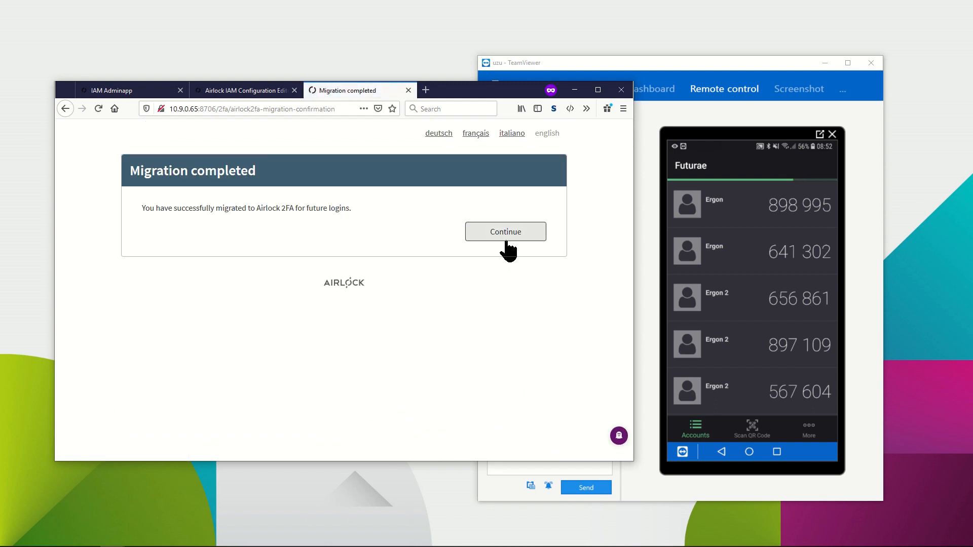
Finish the migration, log off from the portal and return to the login page.
{"action": "left_click", "coordinate": [507, 234]}
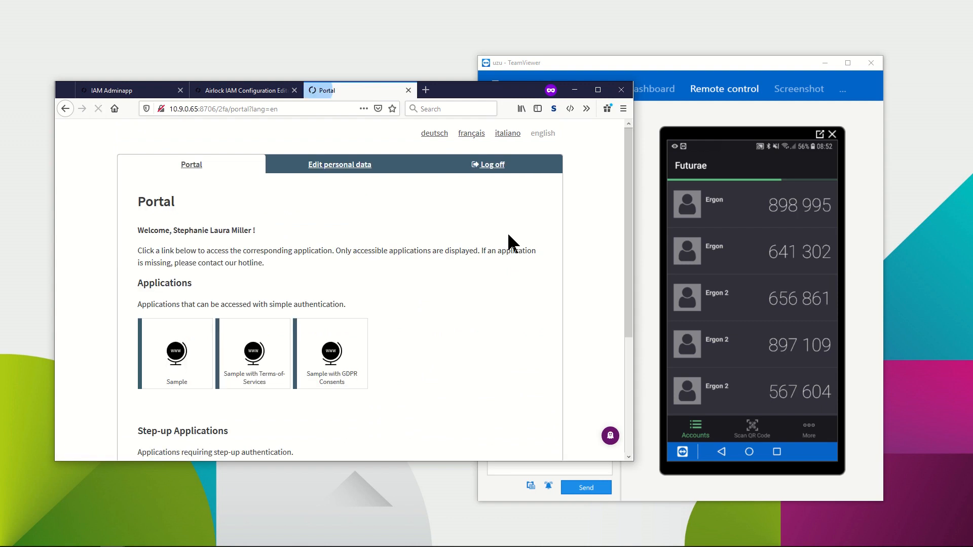
{"action": "left_click", "coordinate": [493, 167]}
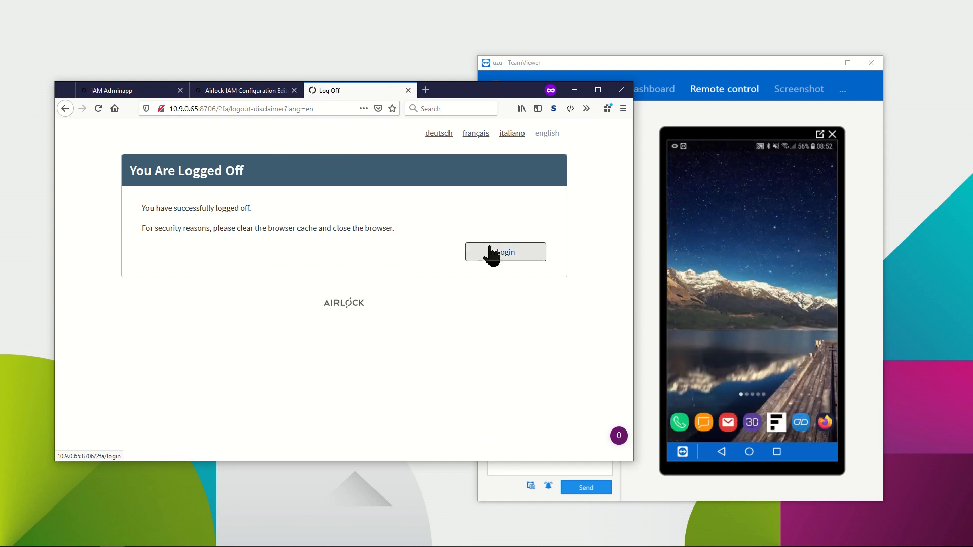
{"action": "left_click", "coordinate": [506, 256]}
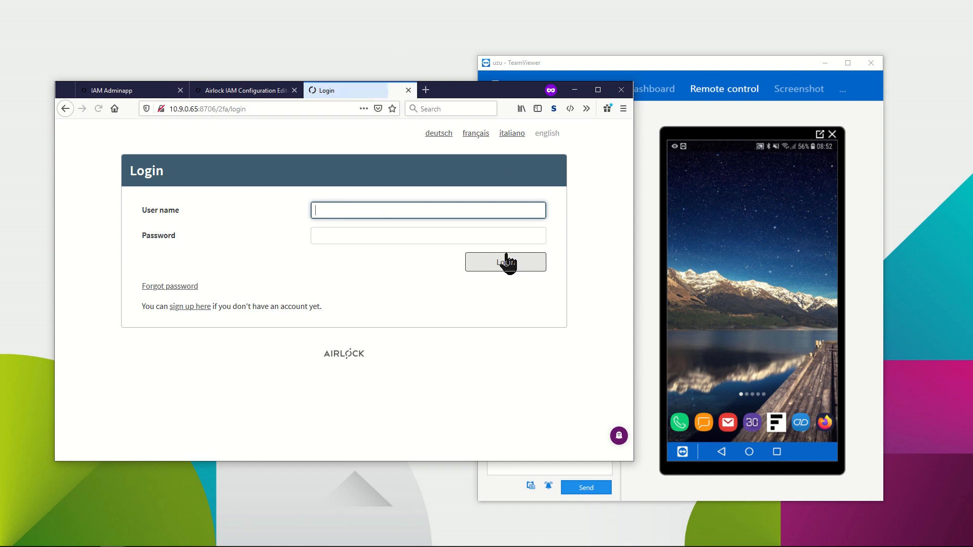
Log in again with the test user's username and account password.
{"action": "type", "text": "stephanie"}
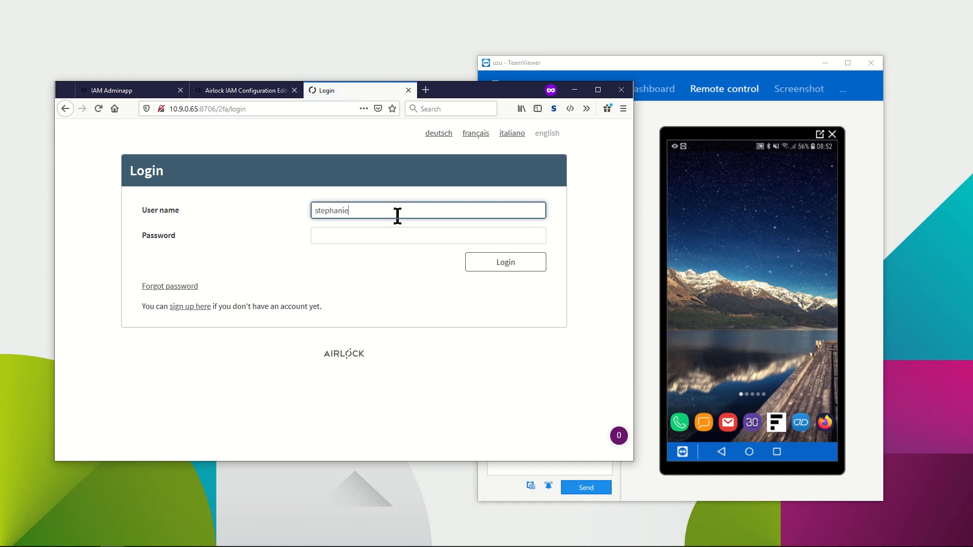
{"action": "key", "text": "Tab"}
{"action": "type", "text": "••••"}
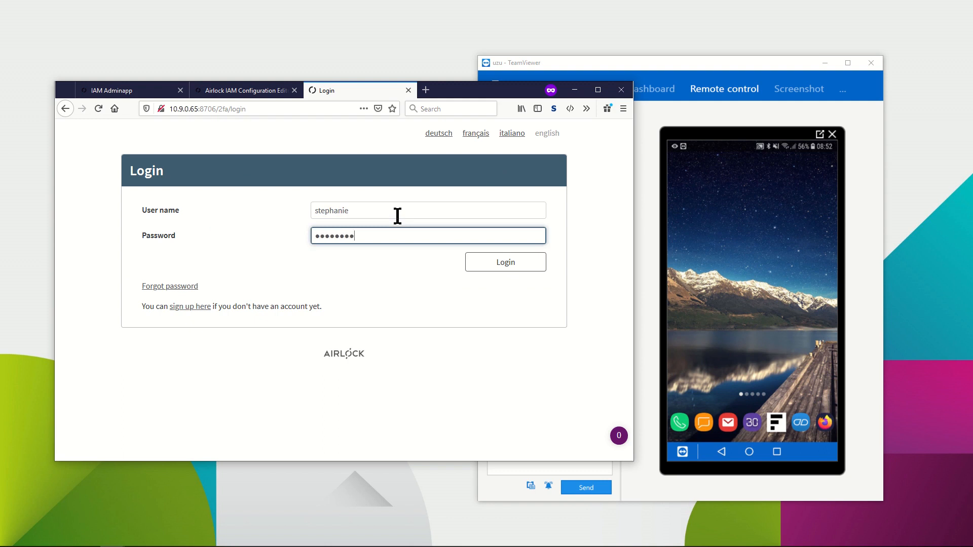
{"action": "key", "text": "Return"}
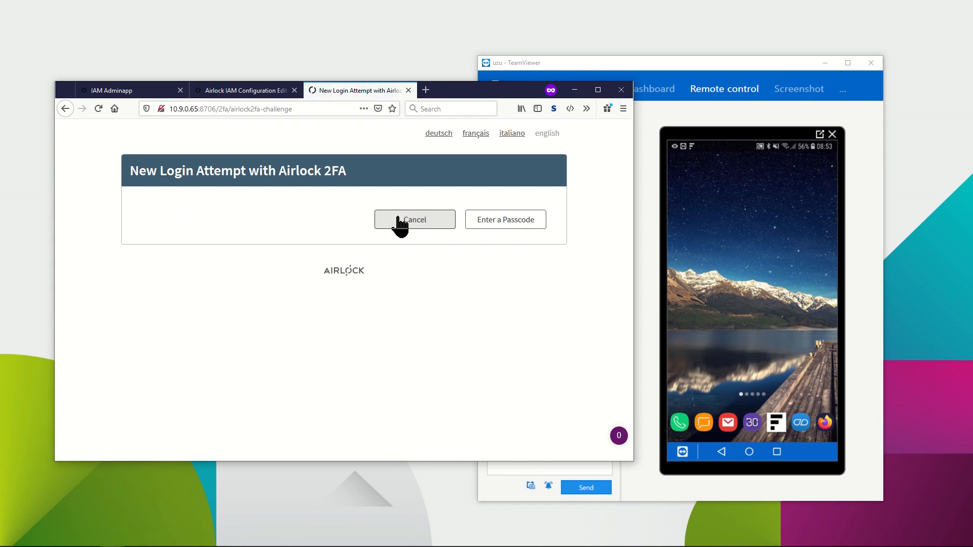
Approve the Airlock 2FA login request from the phone's notification and return to the browser portal.
{"action": "left_click_drag", "start_coordinate": [709, 156], "coordinate": [710, 217]}
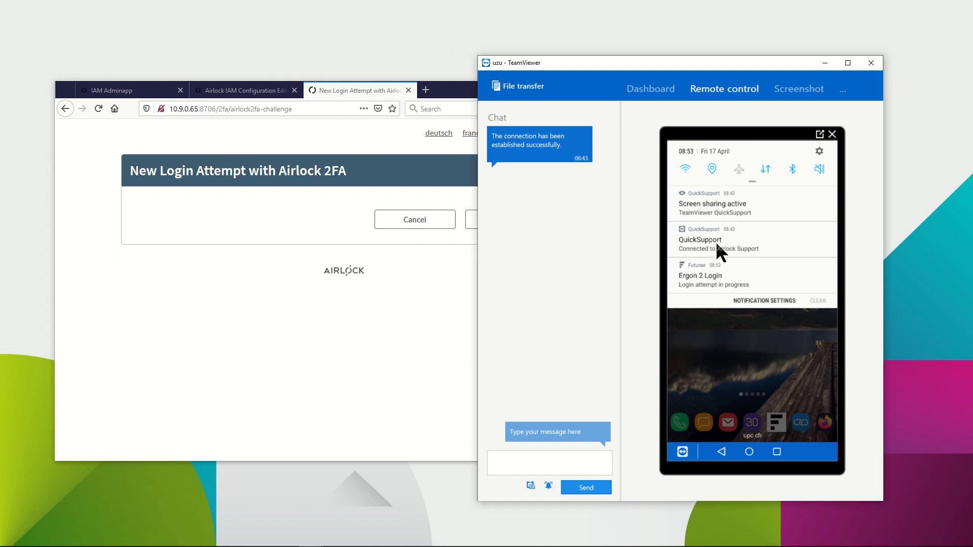
{"action": "left_click", "coordinate": [711, 274]}
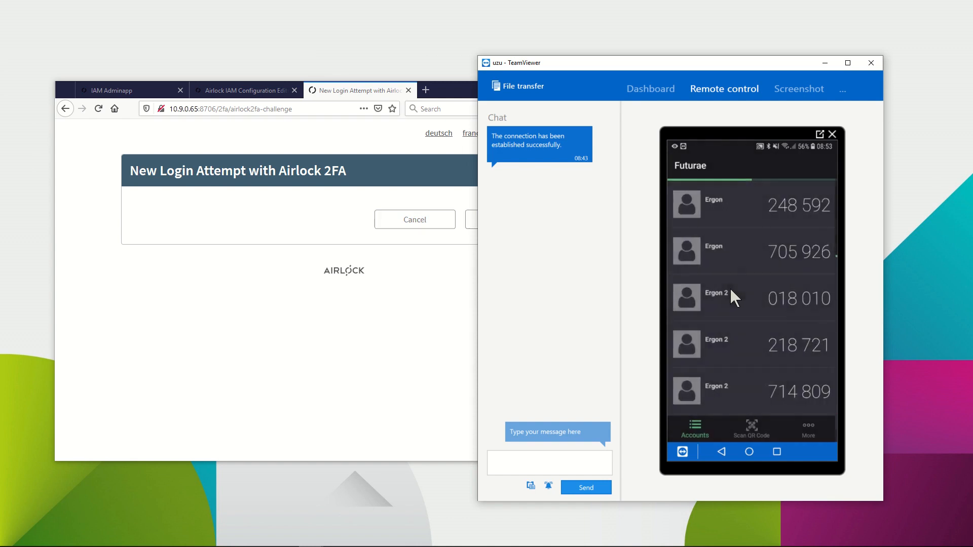
{"action": "left_click", "coordinate": [244, 364]}
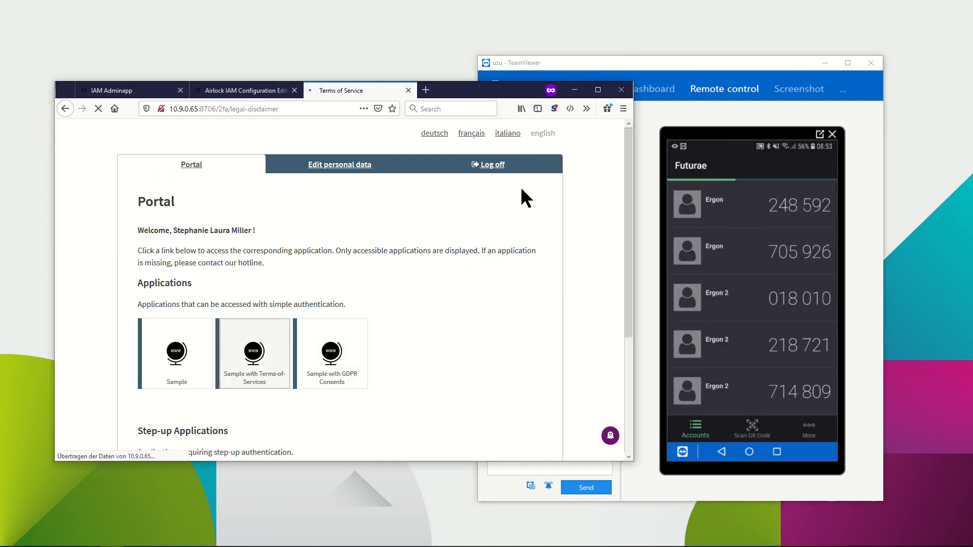